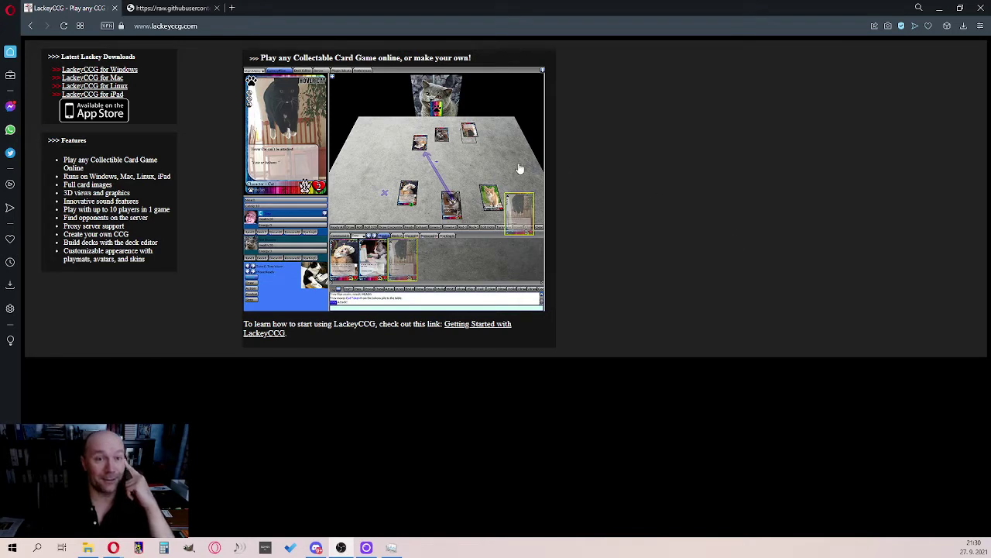
Download the Windows version of LackeyCCG and save it as LackeyCCGWin.zip in the Lackey CCG folder on the Desktop.
left_click(256, 24)
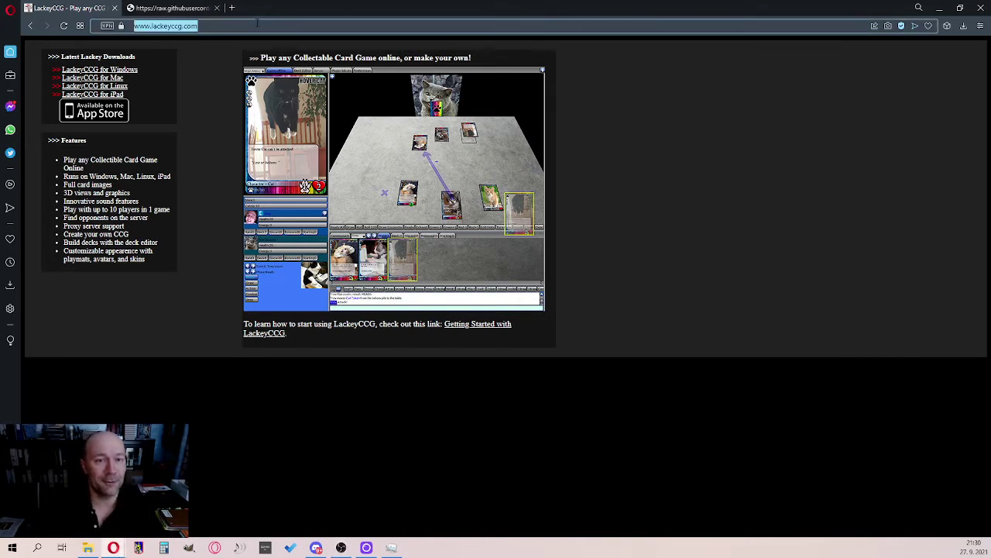
left_click(93, 71)
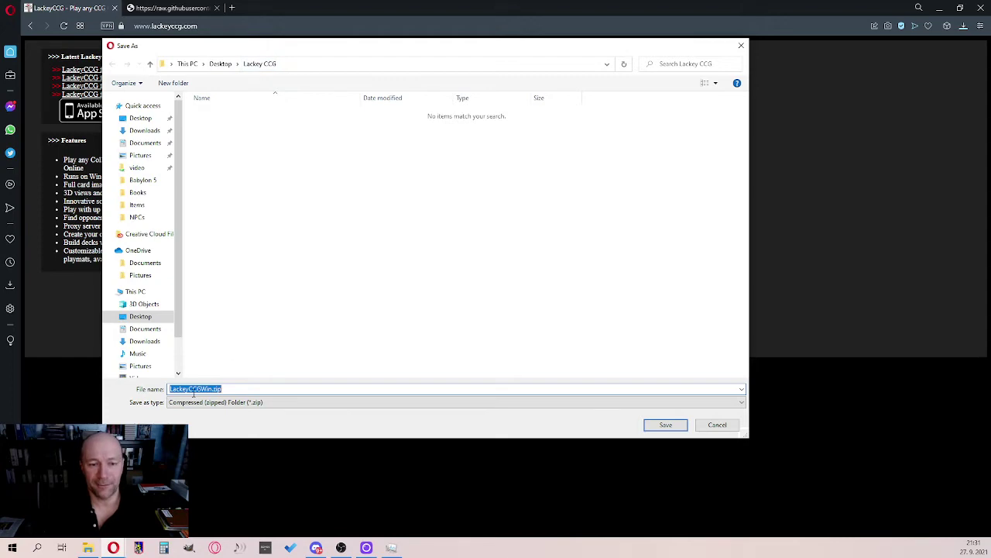
left_click(664, 425)
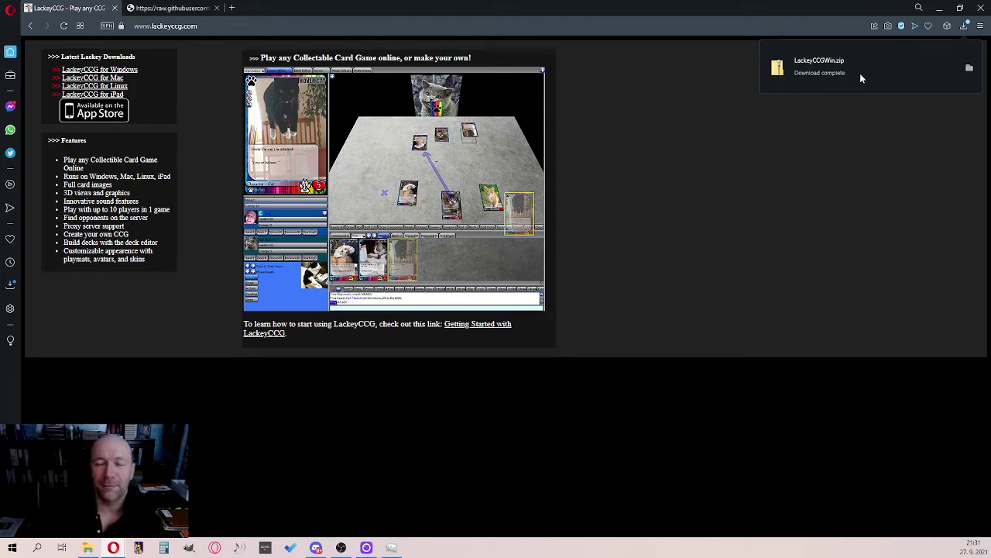
Show the downloaded LackeyCCGWin.zip in its folder and extract it there with 7-Zip.
left_click(970, 70)
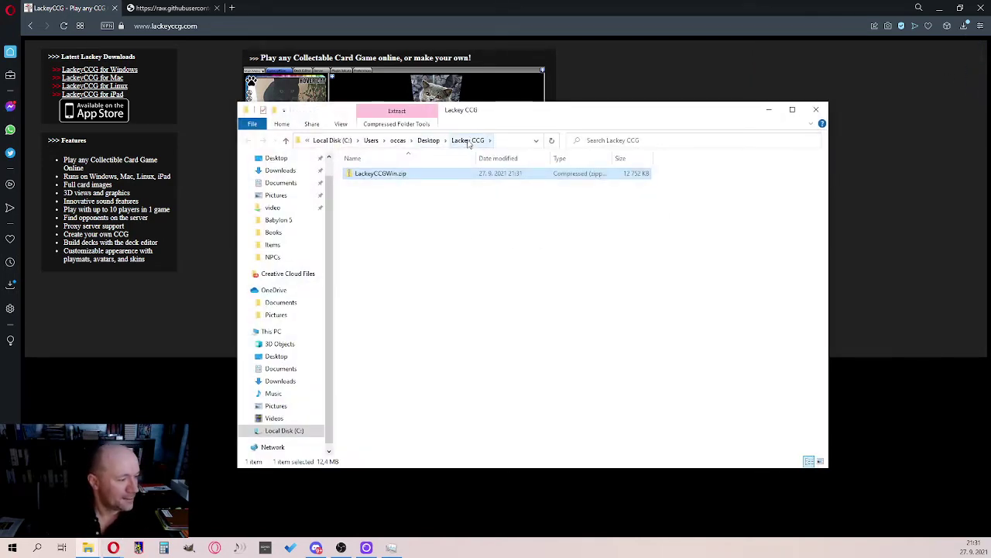
right_click(388, 180)
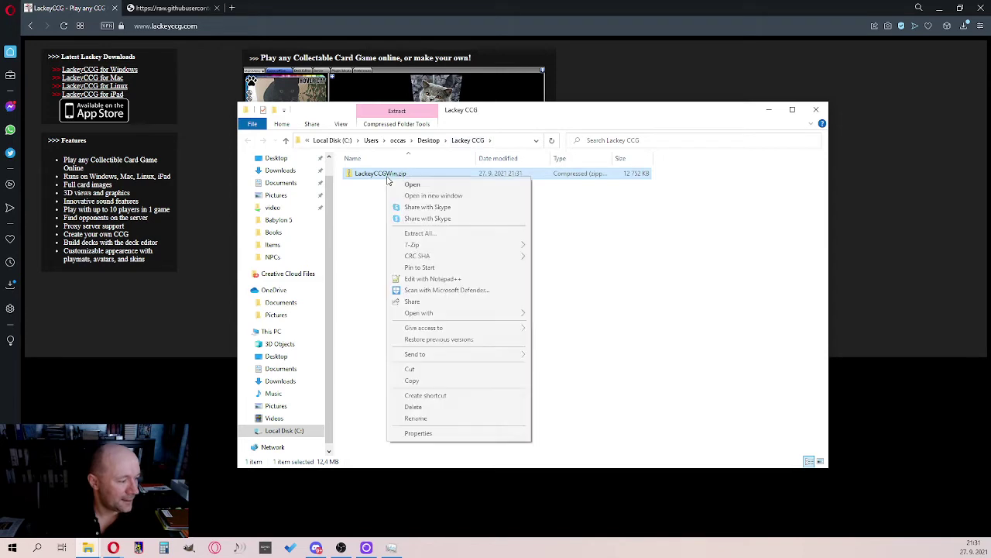
mouse_move(415, 247)
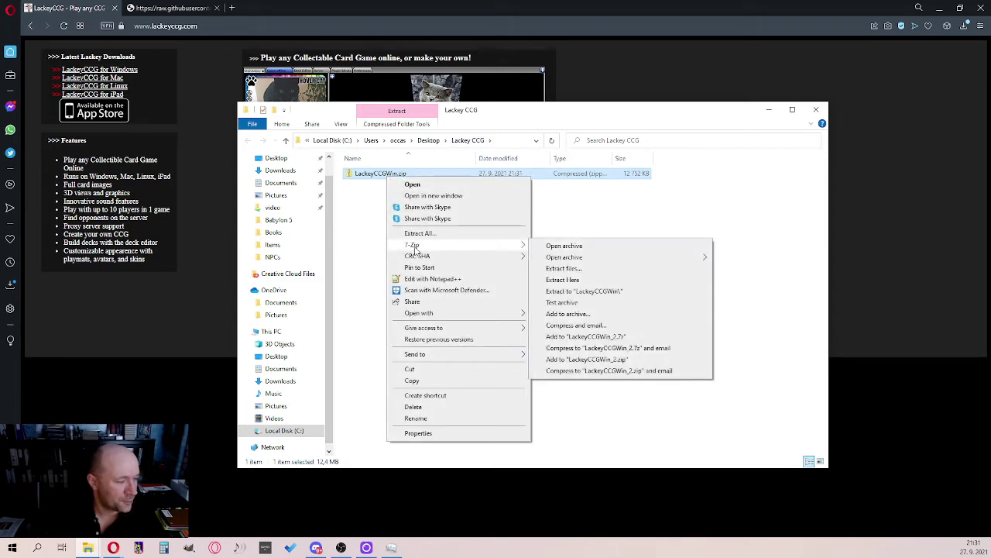
left_click(611, 282)
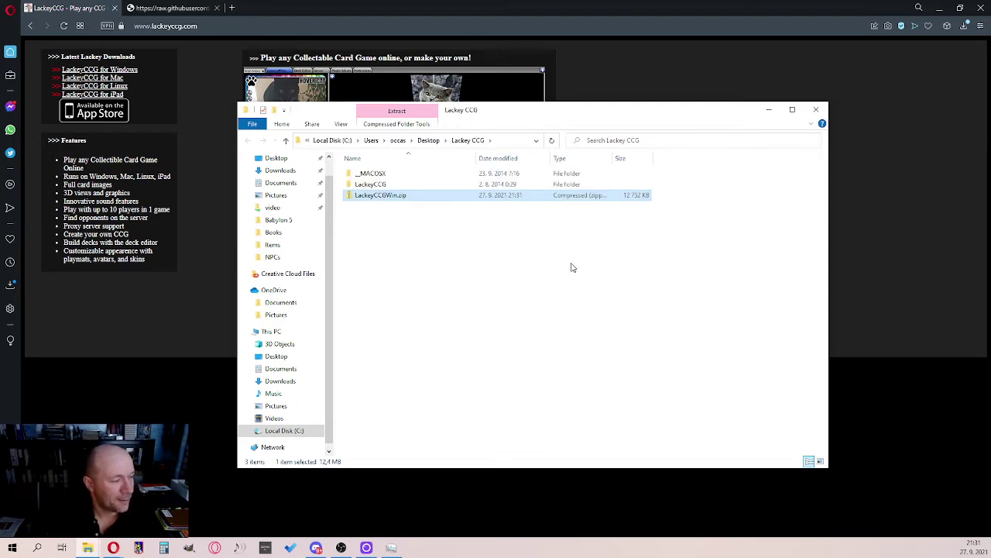
left_click(436, 250)
Examine the extracted folders and the contents of the LackeyCCG folder, and return to the parent Lackey CCG folder.
left_click(381, 175)
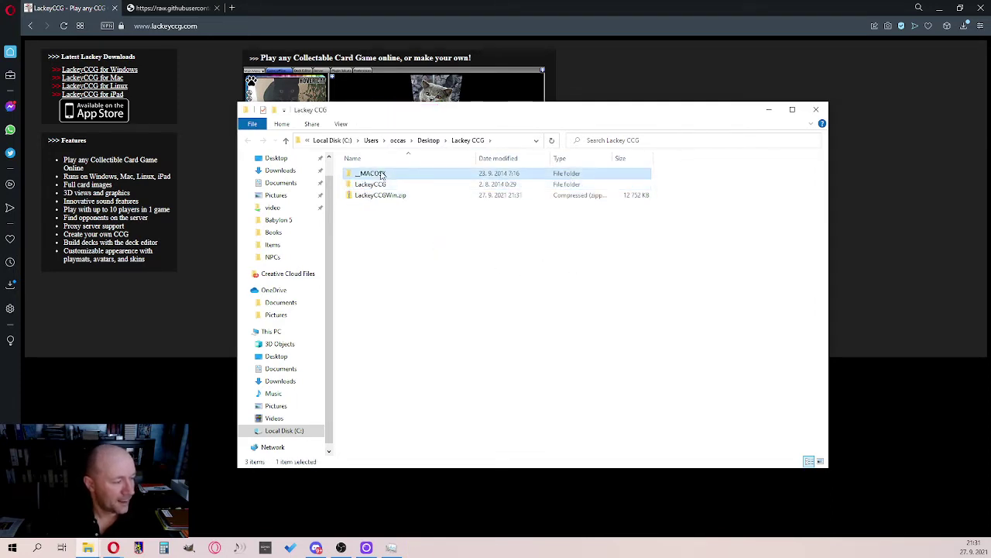
left_click(381, 185)
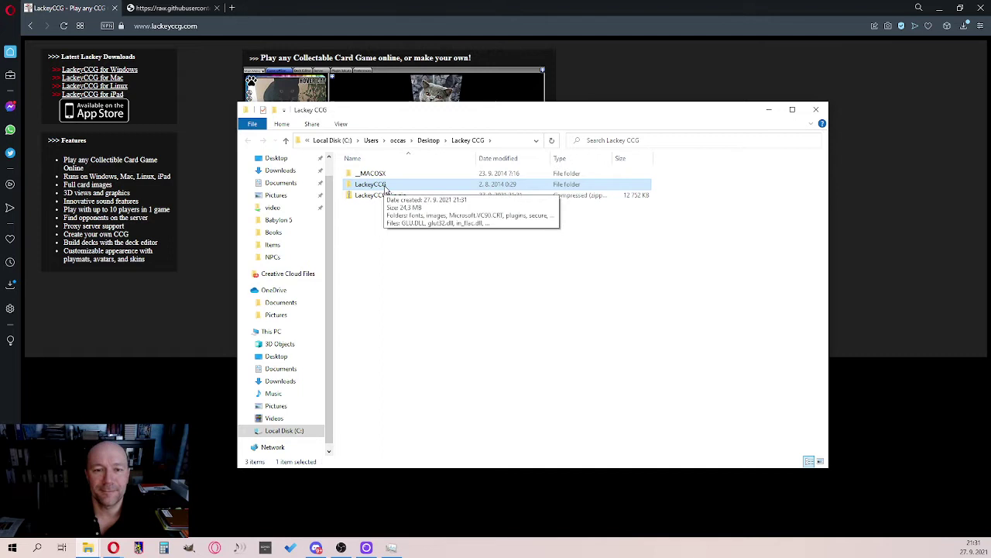
left_click(420, 220)
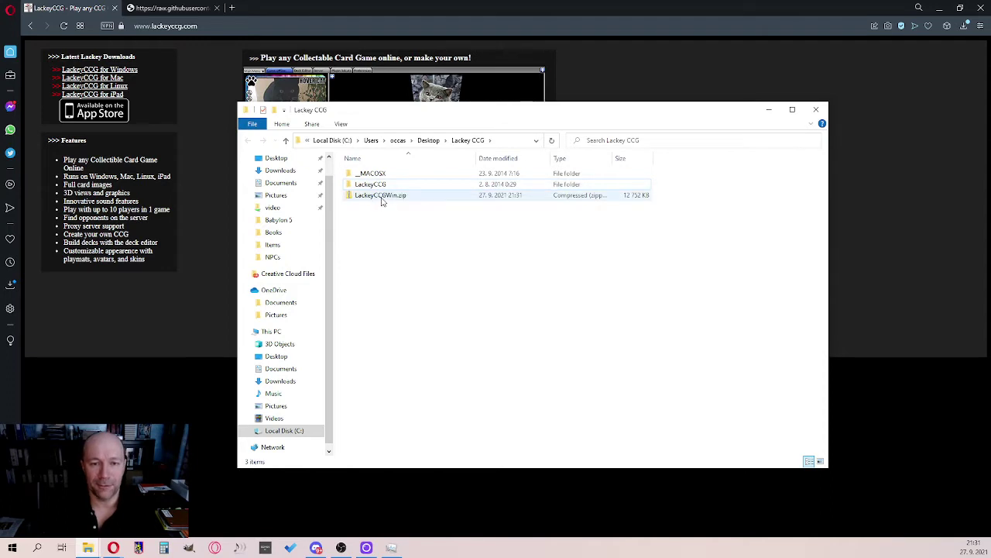
left_click(381, 200)
right_click(382, 200)
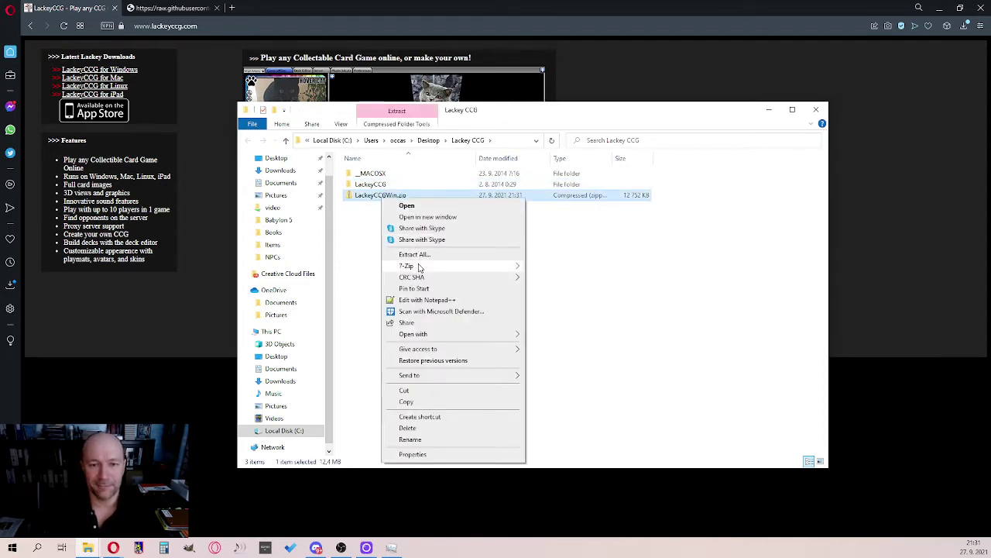
mouse_move(403, 271)
left_click(365, 245)
left_click(373, 188)
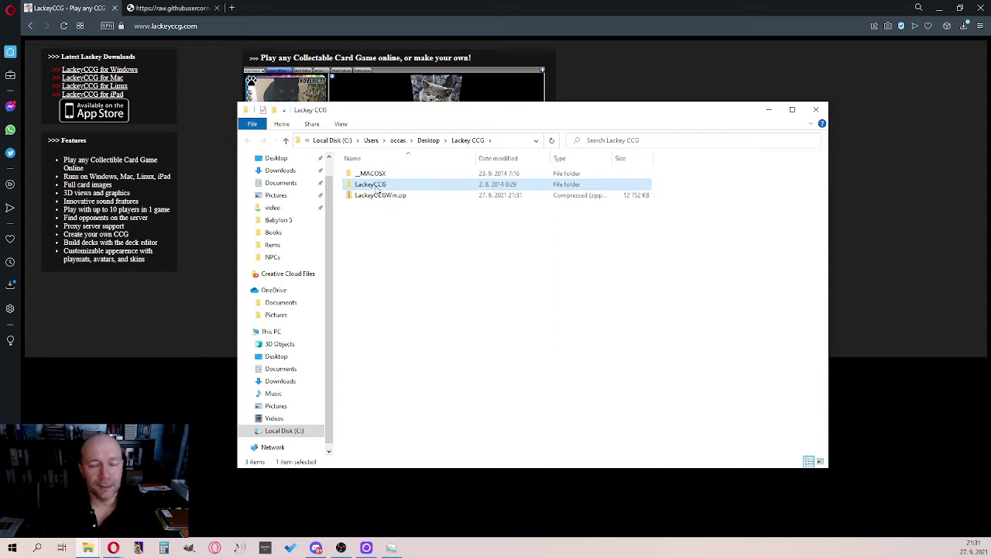
double_click(378, 187)
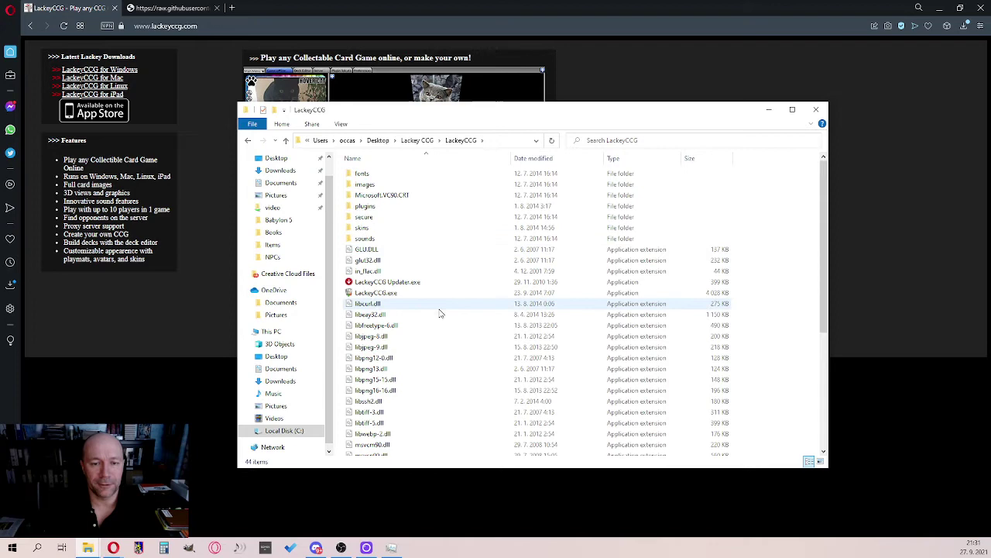
scroll(440, 313, "down", 6)
scroll(439, 314, "up", 6)
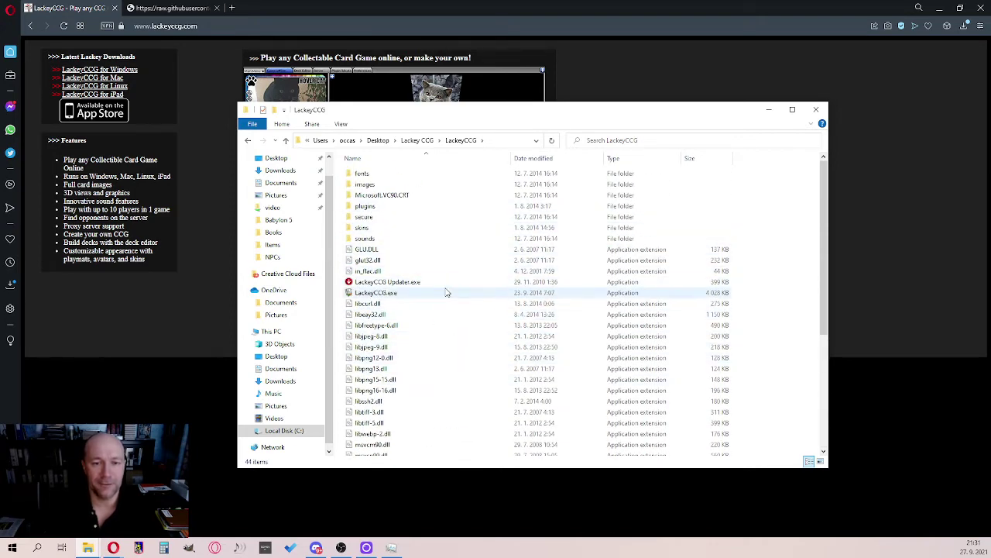
left_click(423, 140)
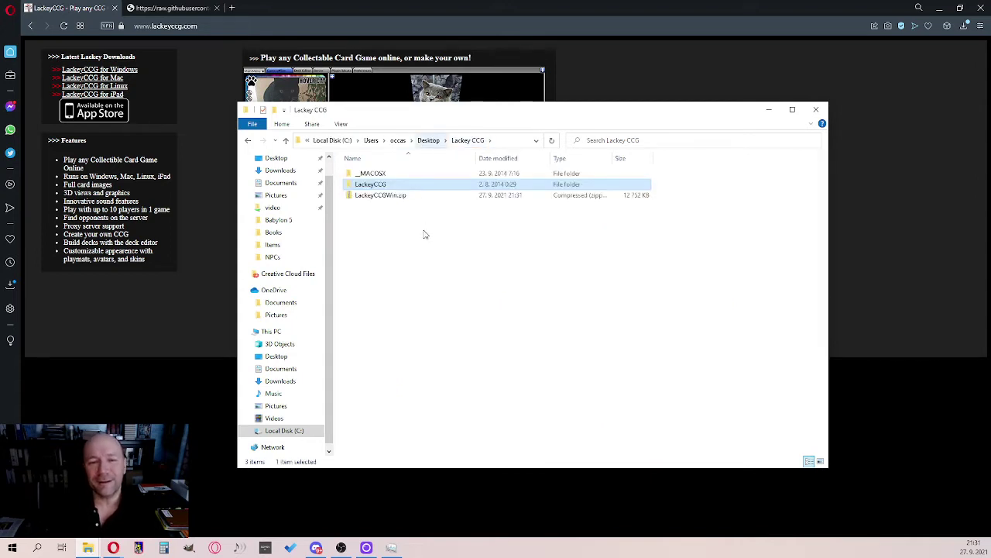
left_click(381, 220)
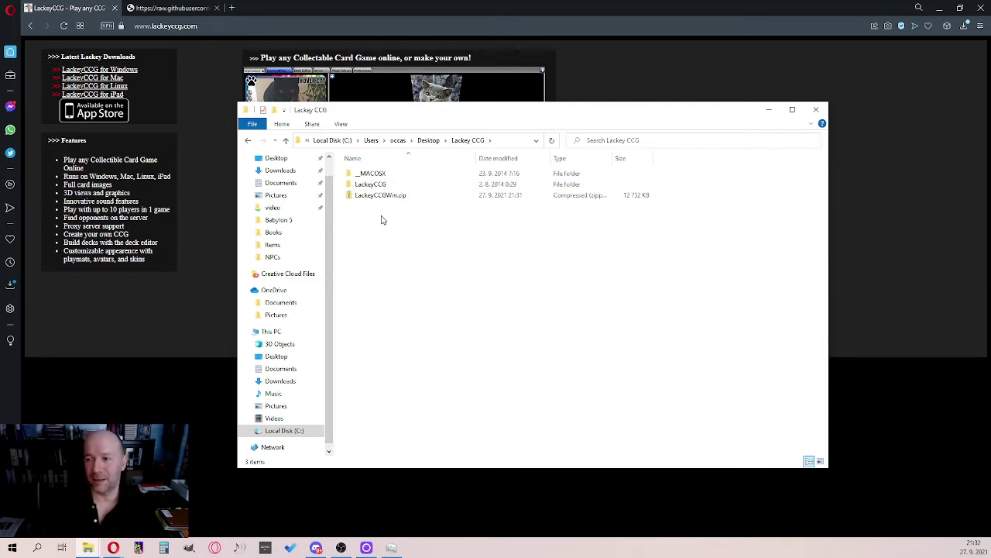
Copy the extracted LackeyCCG folder to the root of Local Disk (C:).
left_click(374, 186)
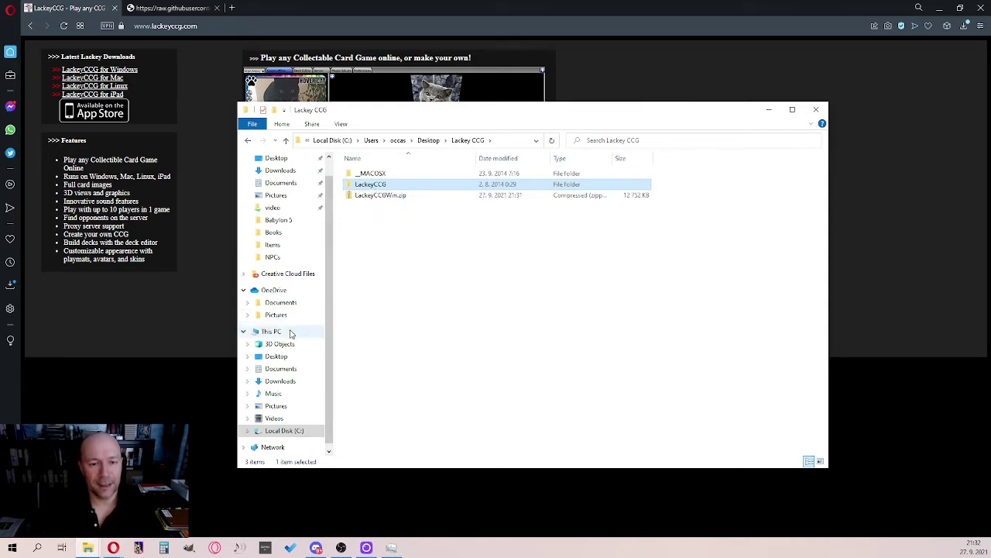
left_click(285, 430)
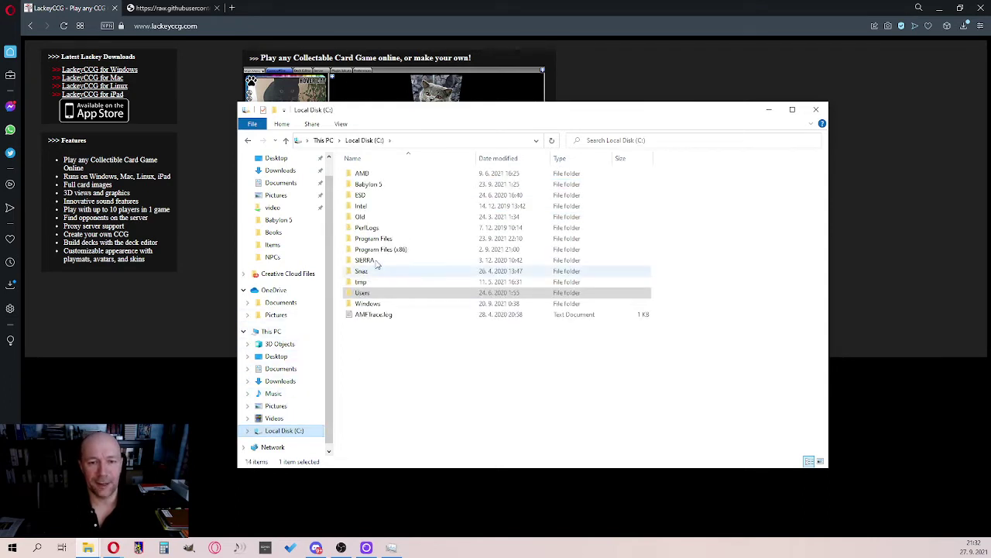
left_click(368, 369)
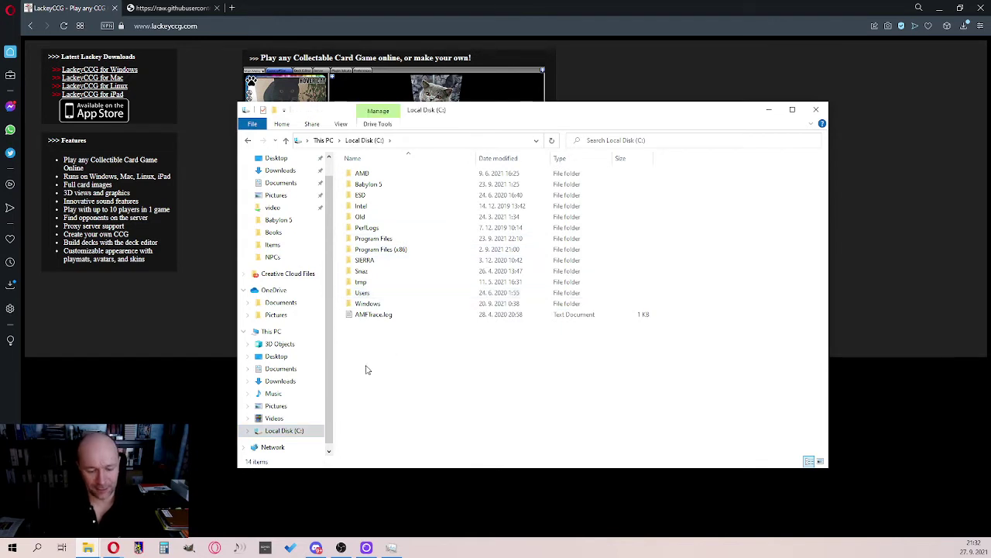
key("ctrl+v")
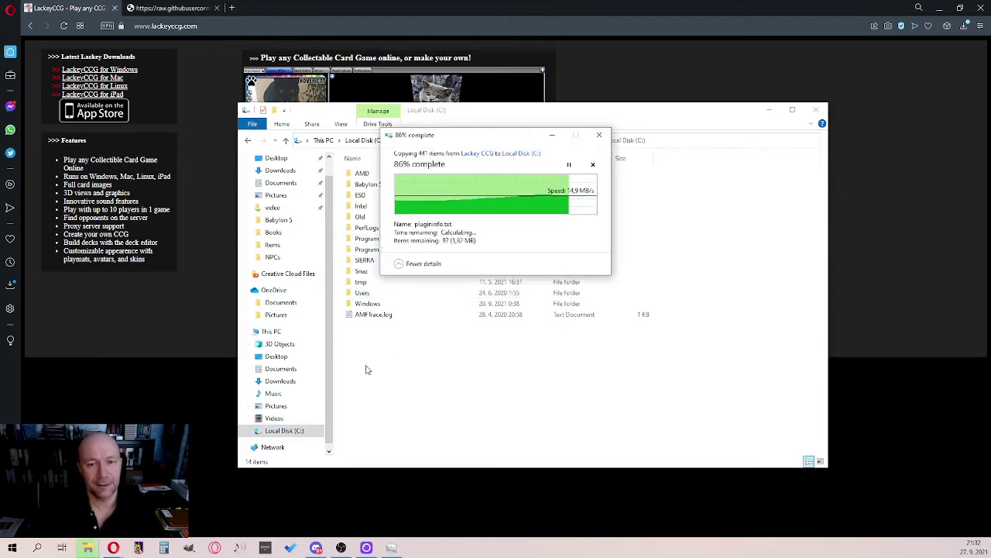
left_click(383, 353)
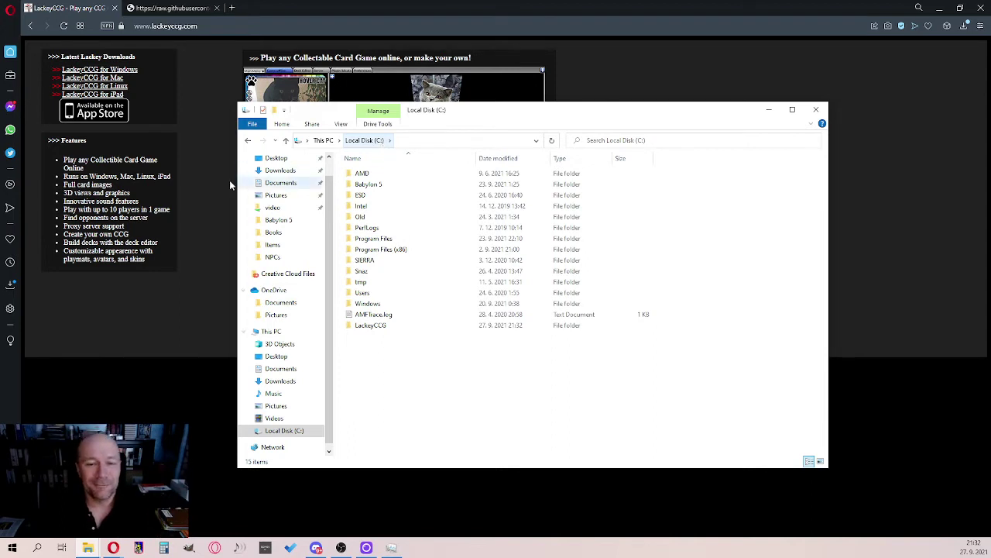
Run LackeyCCG Updater.exe from the copied LackeyCCG folder on C:, install the updates and exit the updater.
double_click(370, 326)
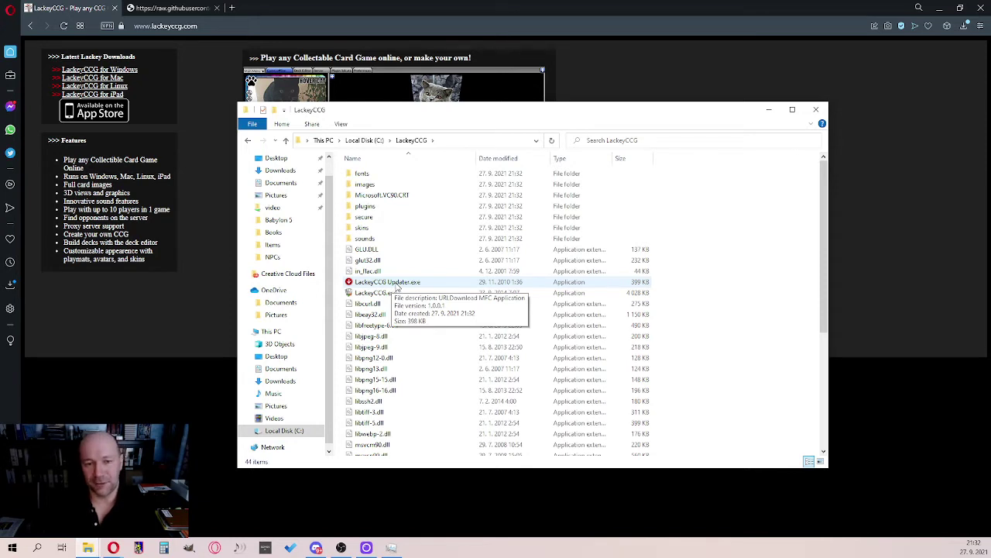
double_click(397, 283)
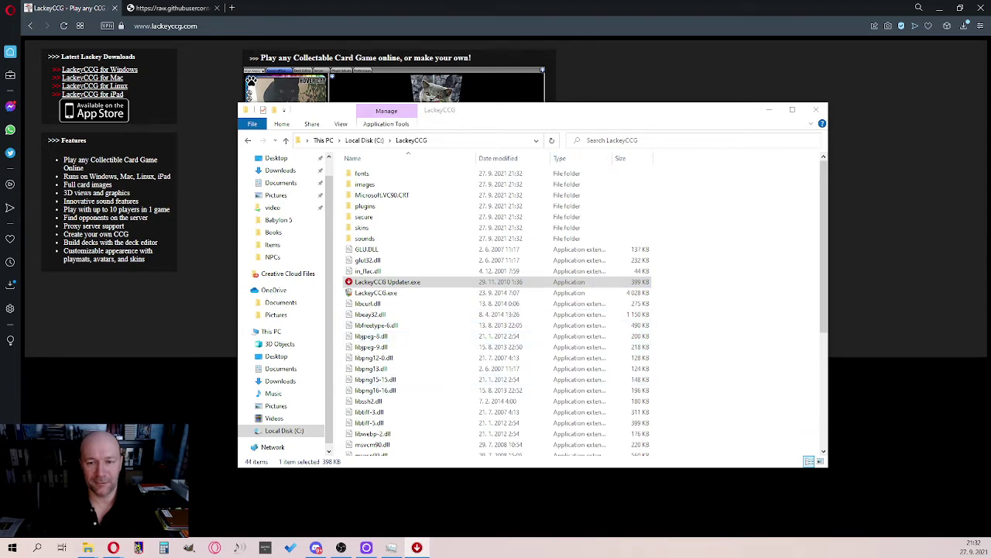
left_click_drag(547, 161, 554, 200)
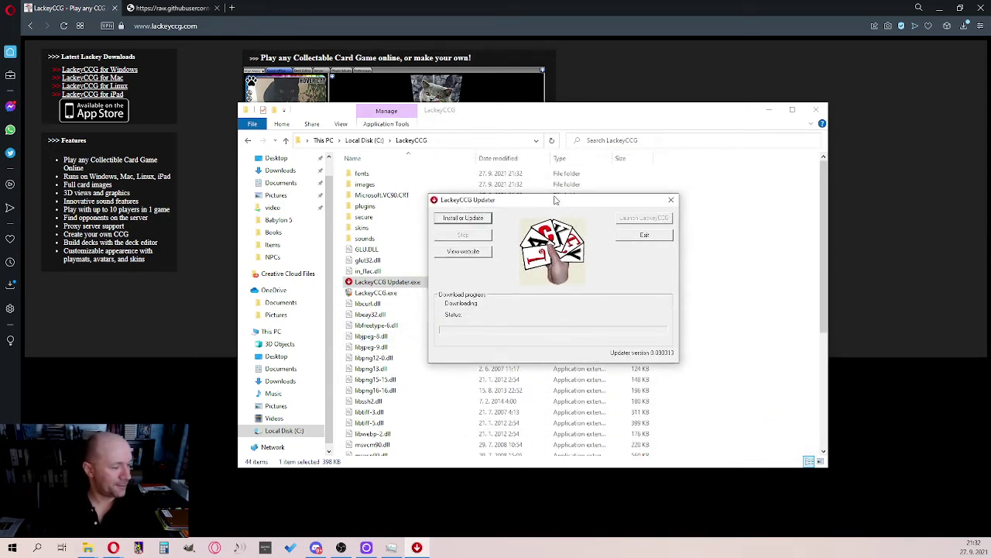
left_click(457, 219)
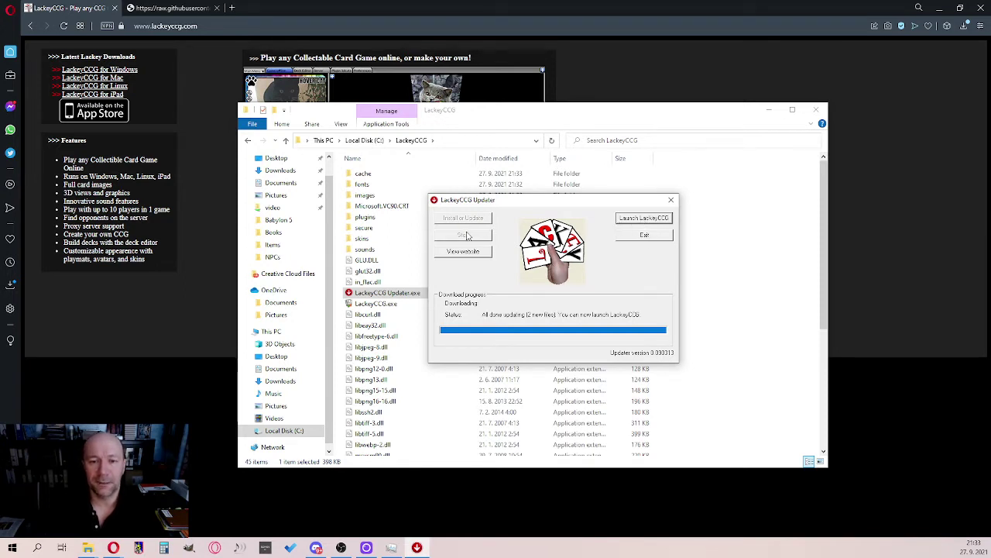
left_click(646, 235)
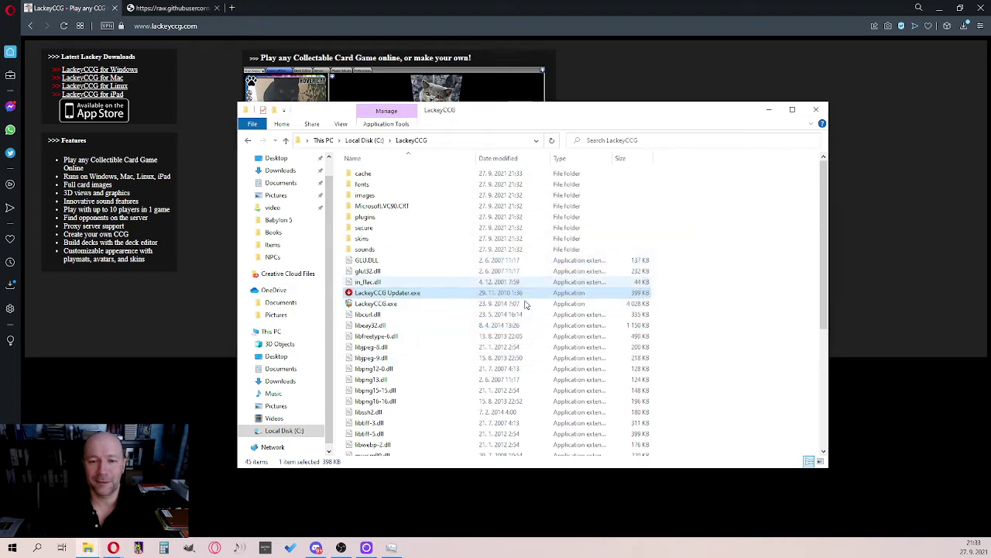
Launch LackeyCCG.exe, maximize its window and turn off the information message shown at start up.
left_click(391, 307)
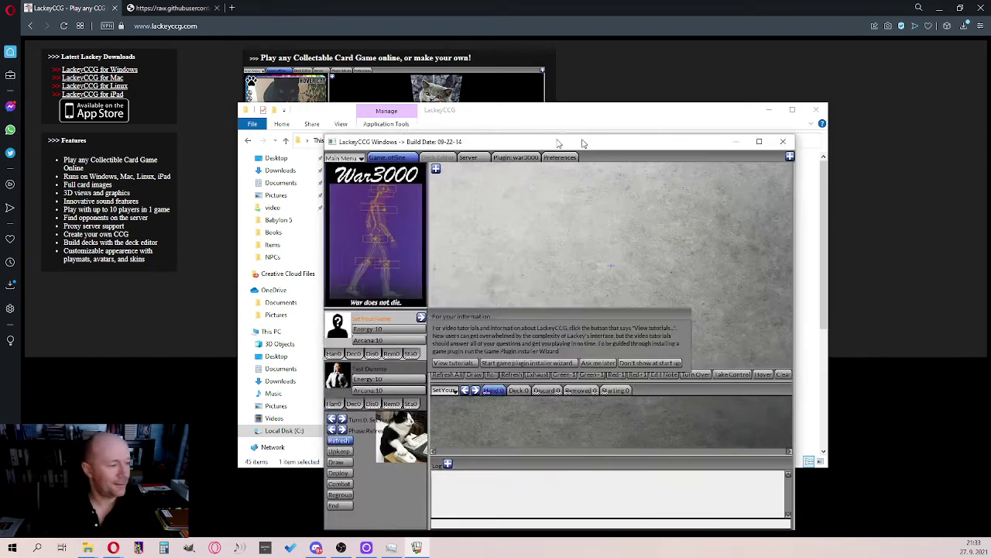
left_click_drag(582, 140, 507, 55)
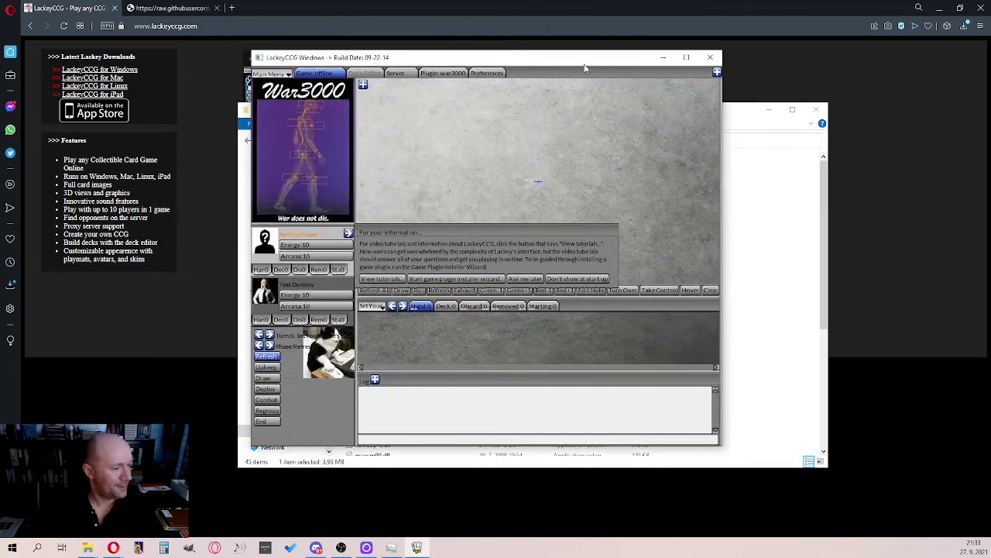
left_click(686, 58)
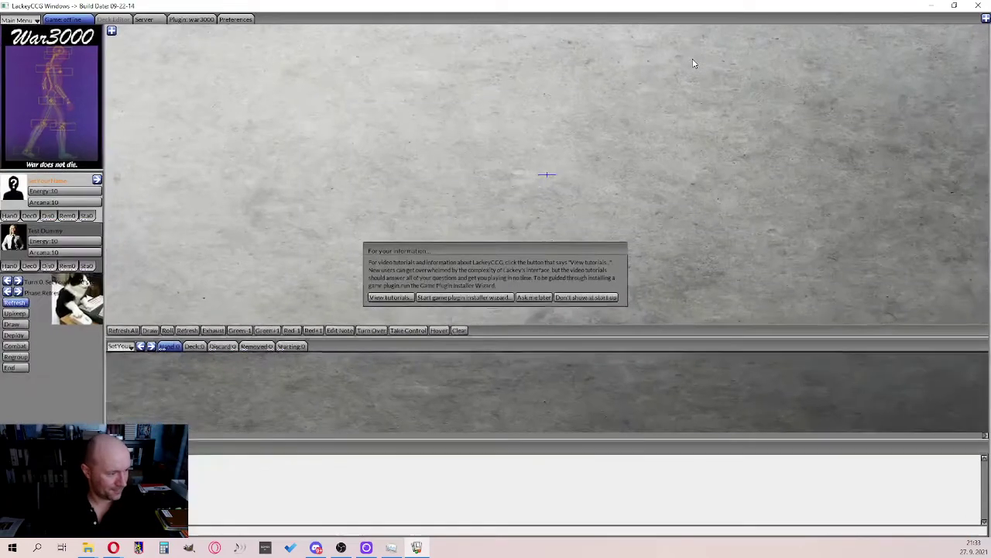
left_click(591, 298)
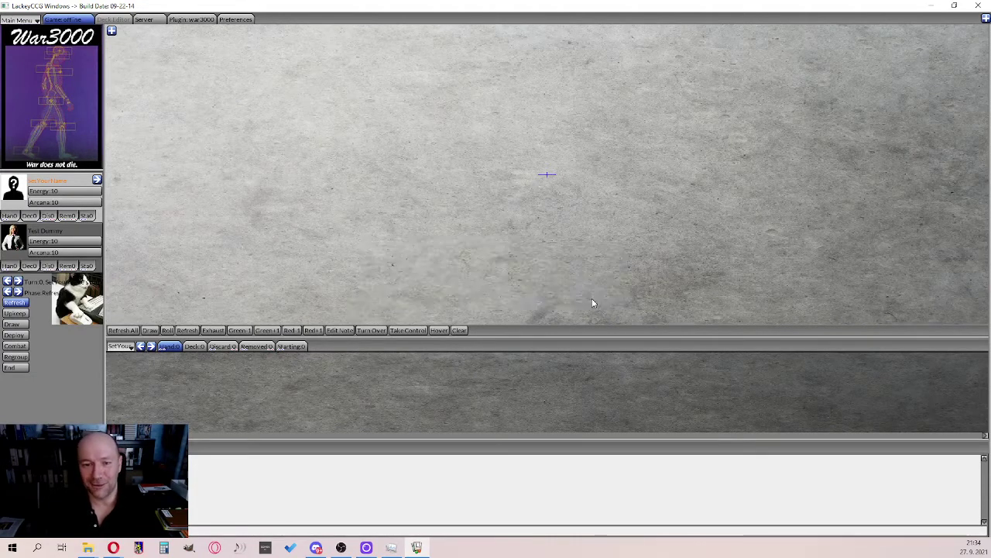
Show the plugin options, copy the Babylon5-LackeyCCG updatelist.txt URL from the Opera browser and return to LackeyCCG.
left_click(193, 21)
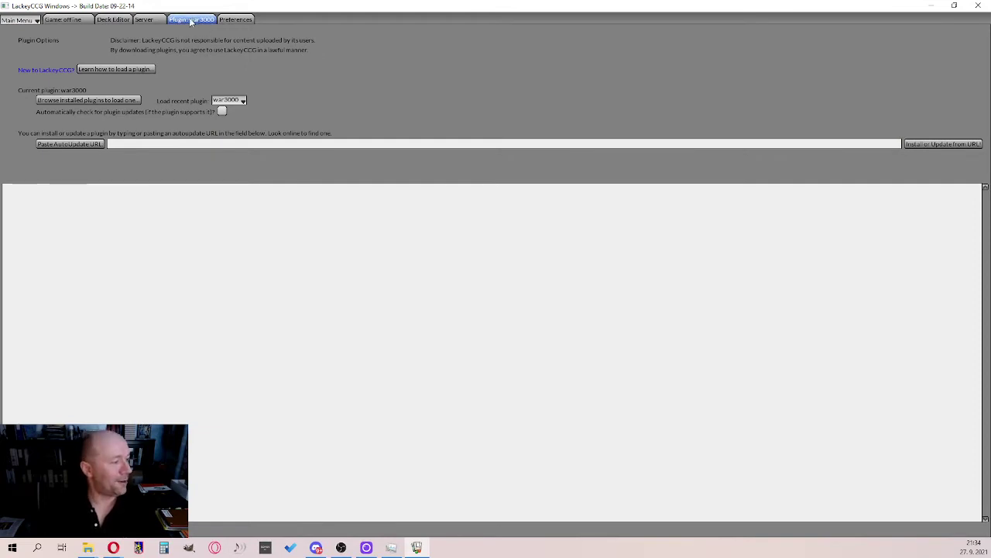
left_click(147, 145)
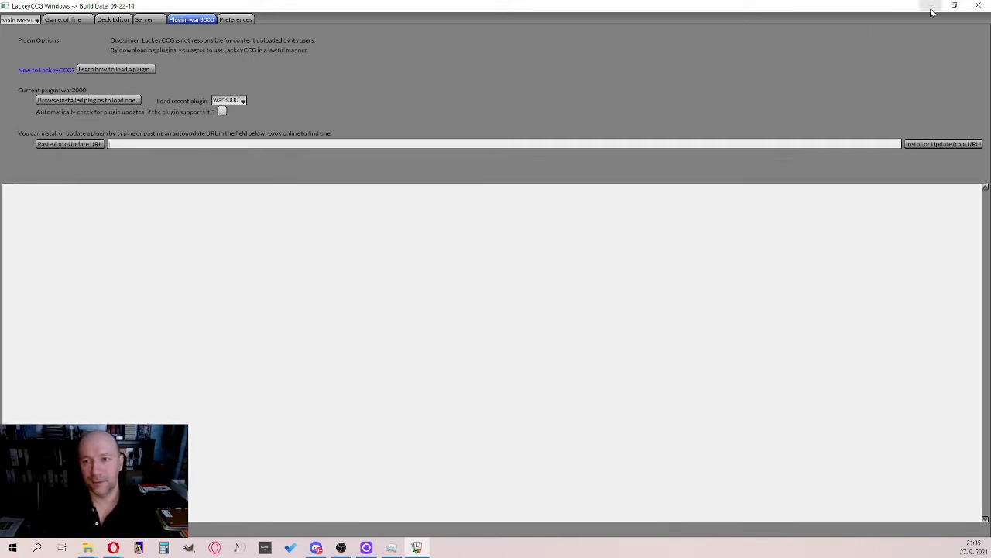
left_click(933, 10)
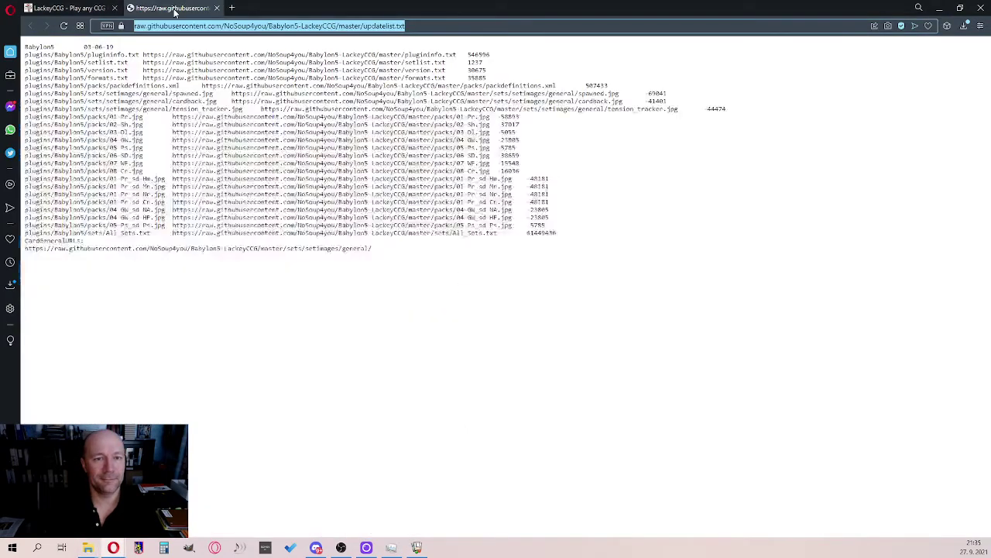
left_click(176, 9)
key("ctrl+c")
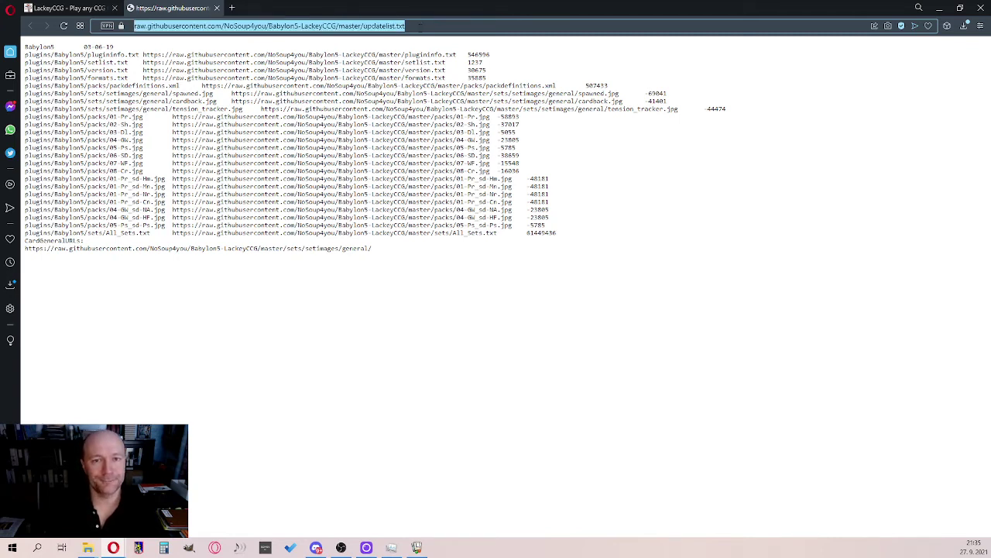
left_click(414, 258)
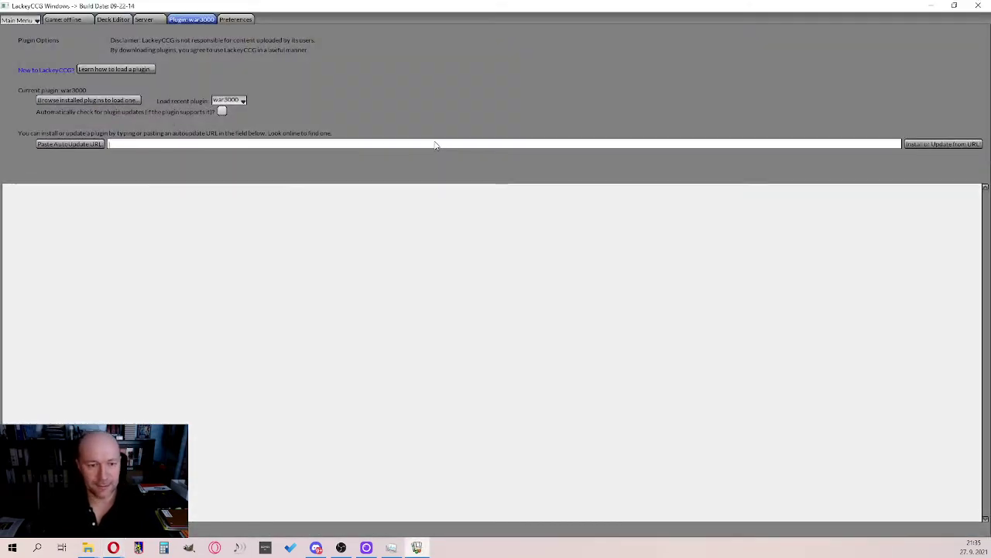
Install the Babylon 5 plugin from the copied updatelist.txt URL and view its deck editor and game table.
key("ctrl+v")
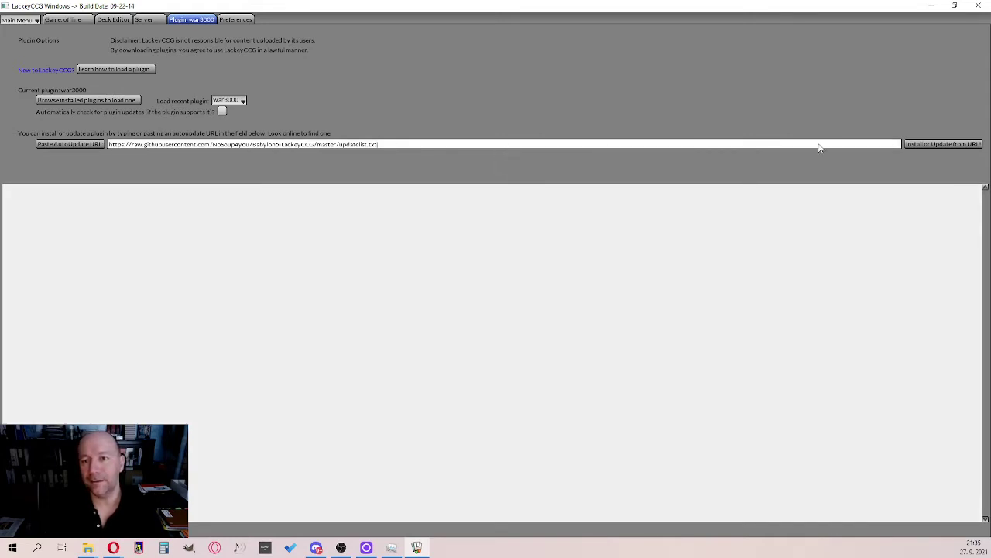
left_click(922, 144)
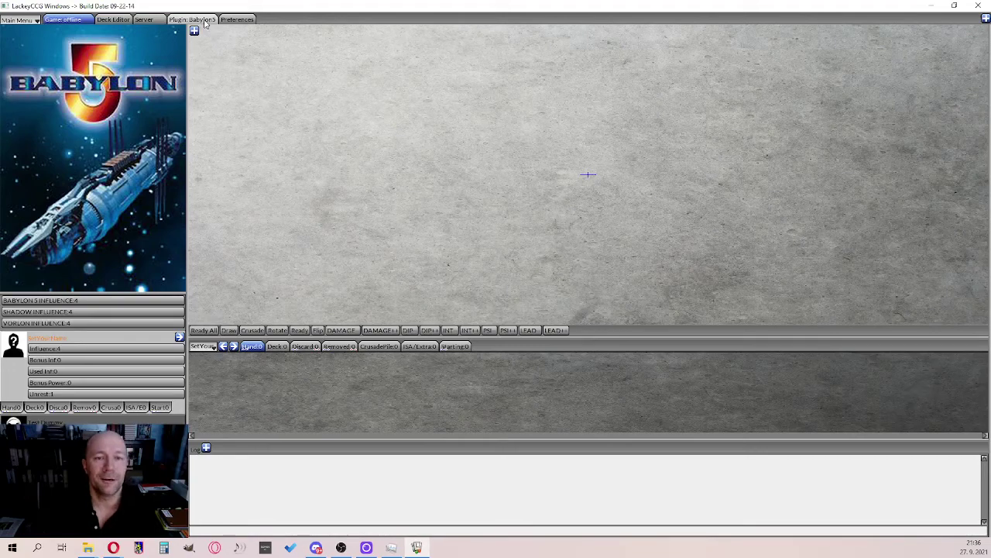
left_click(111, 20)
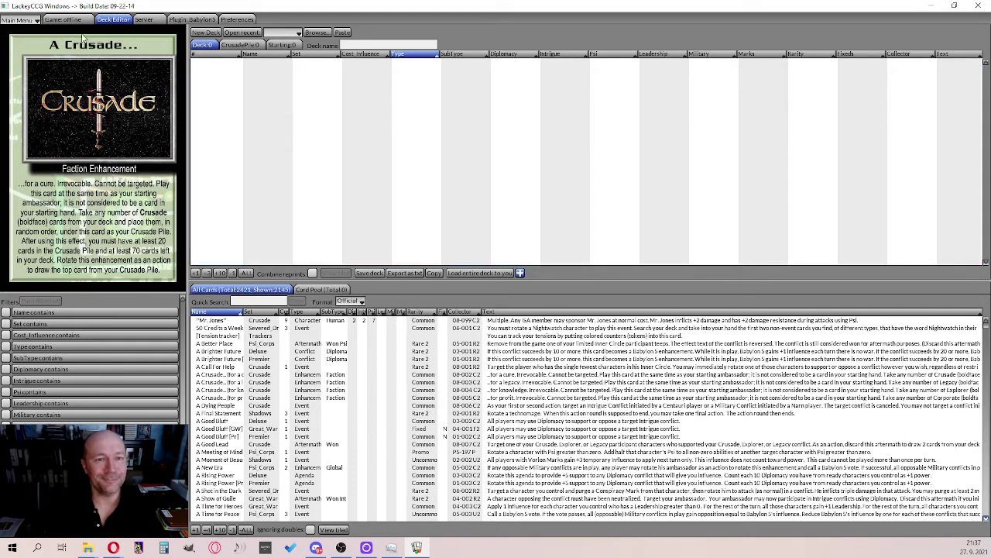
left_click(66, 21)
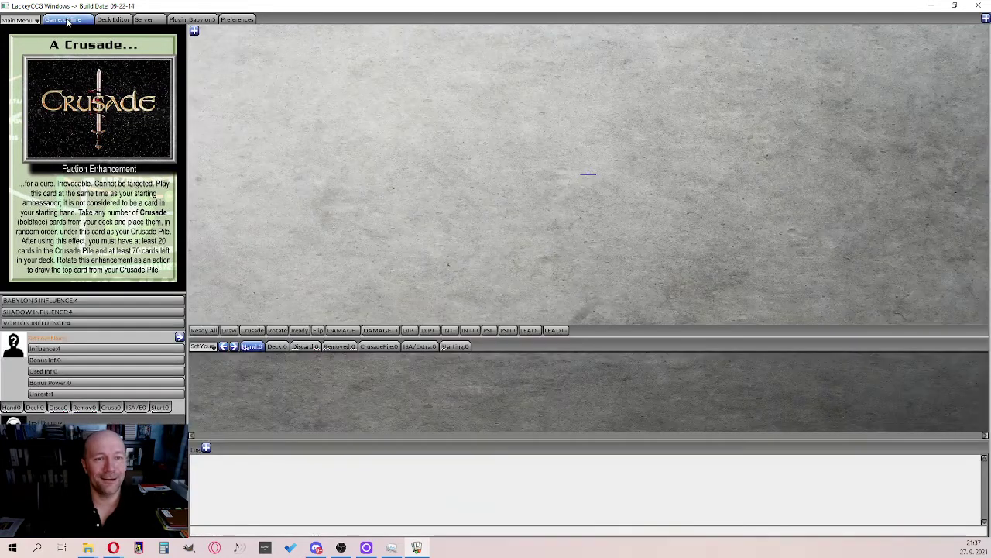
Enter the player's name in the player profile required for connecting to the server.
left_click(143, 19)
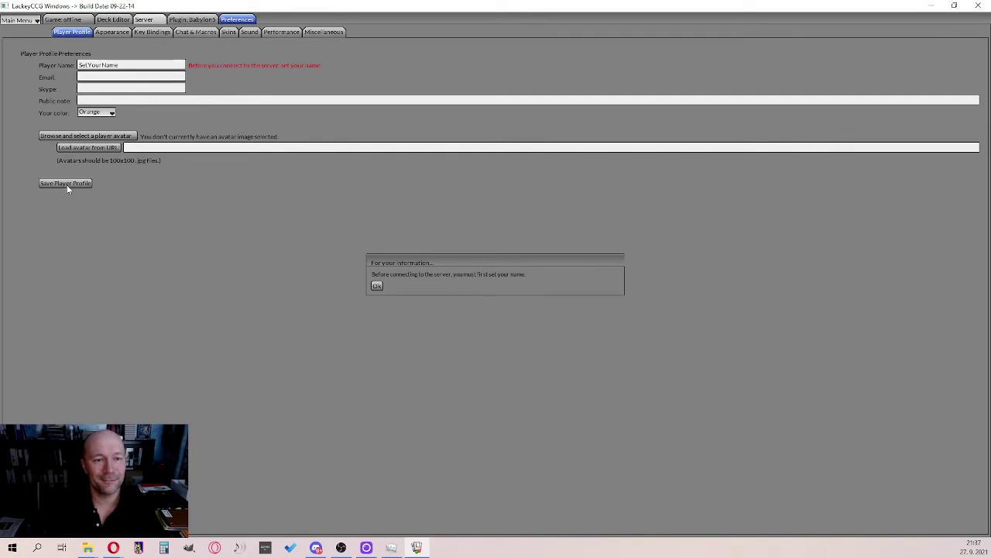
left_click(376, 286)
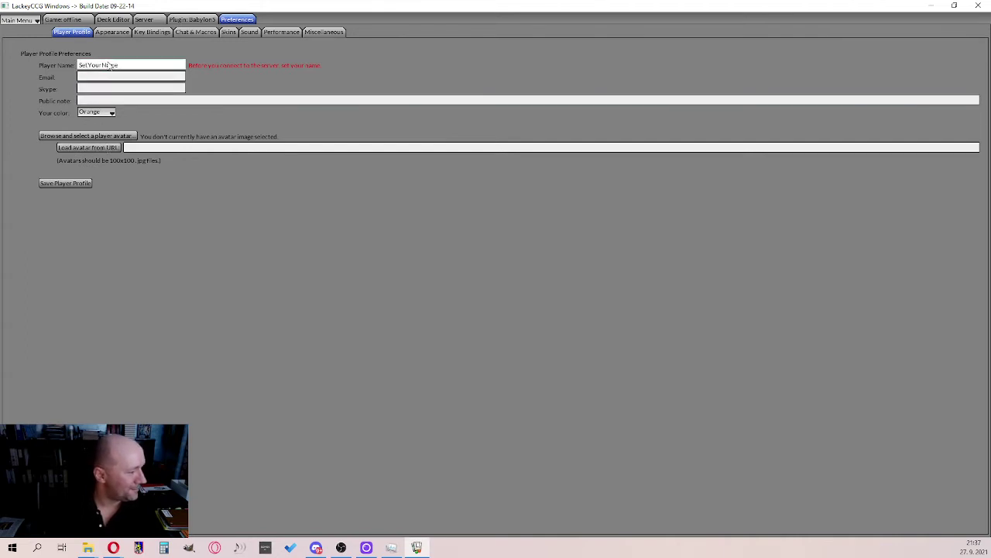
left_click_drag(116, 65, 57, 62)
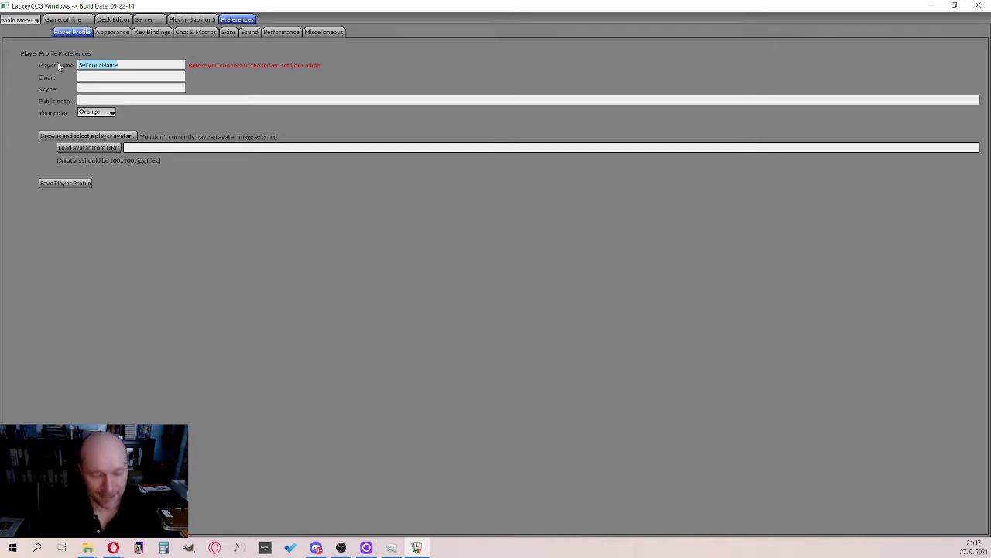
type("Alex")
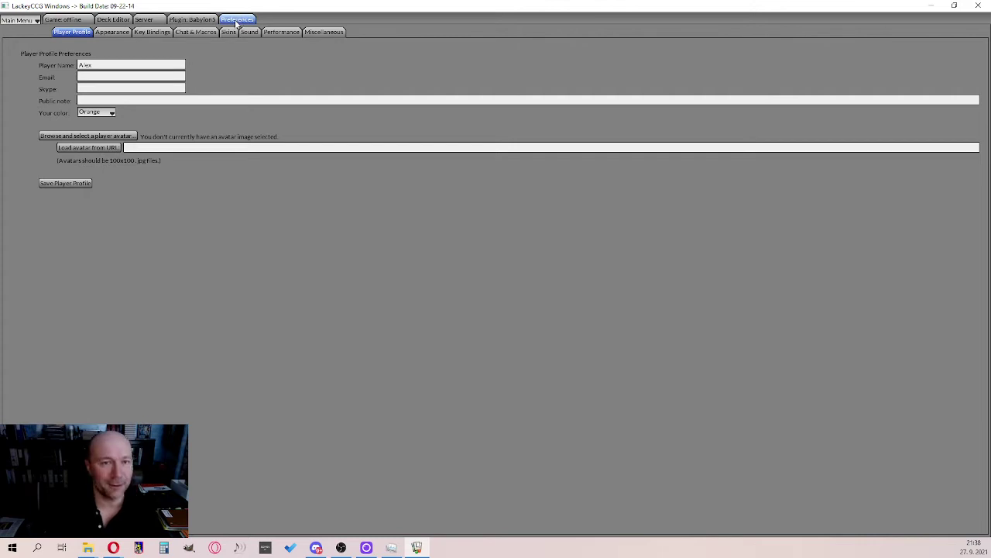
Connect to the game matching server to view its player and game lists, and disconnect from it.
left_click(144, 21)
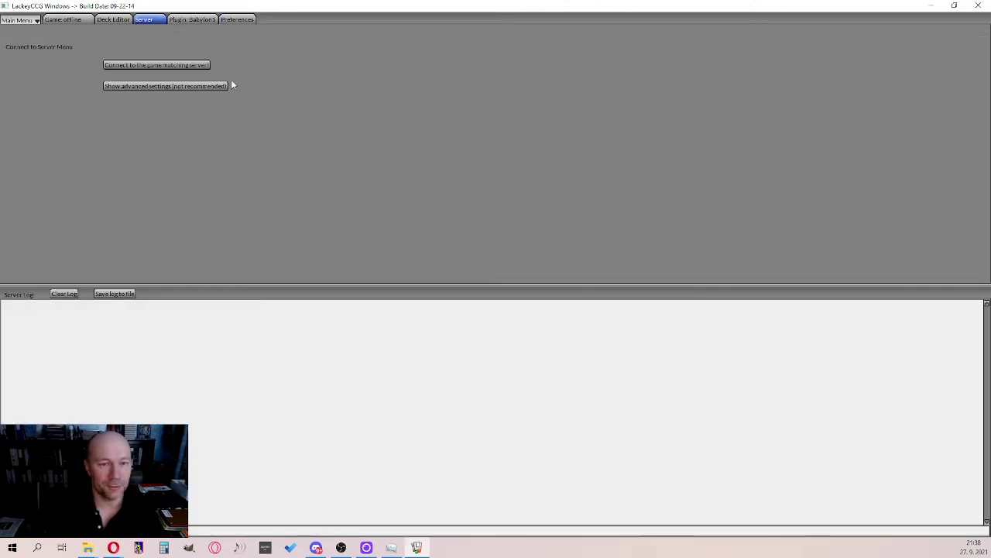
left_click(150, 67)
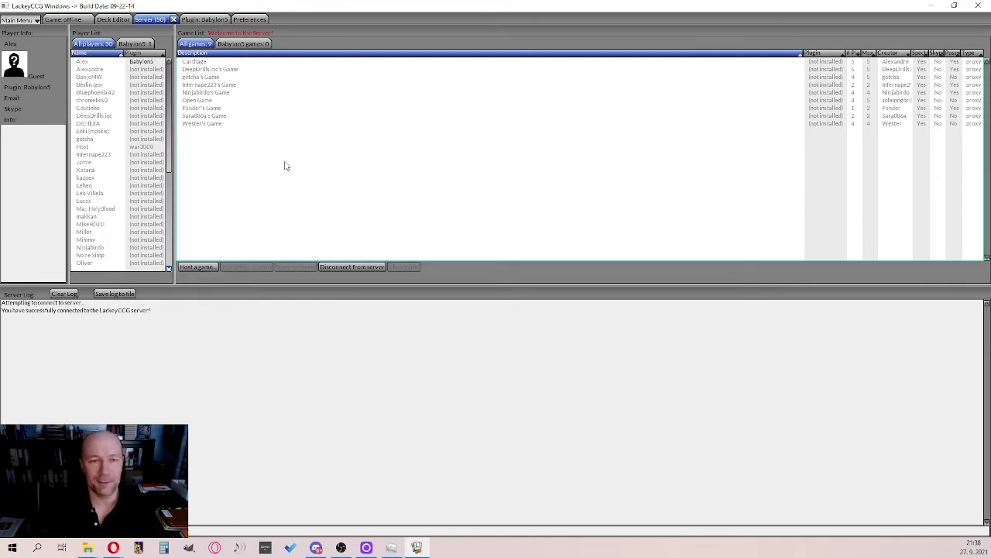
left_click(173, 19)
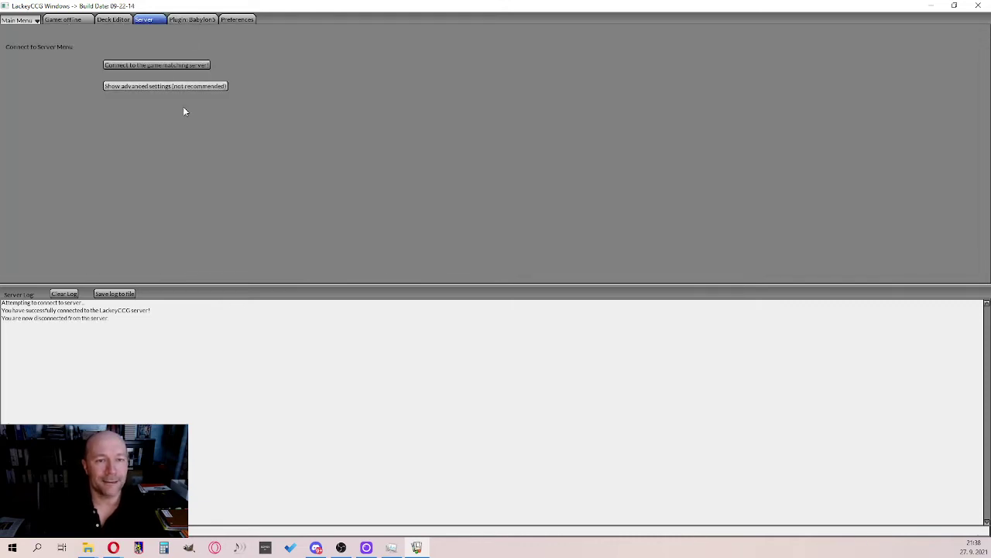
View the CrusadePile and Starting sections of the empty deck in the deck editor and check for recent decks.
left_click(110, 20)
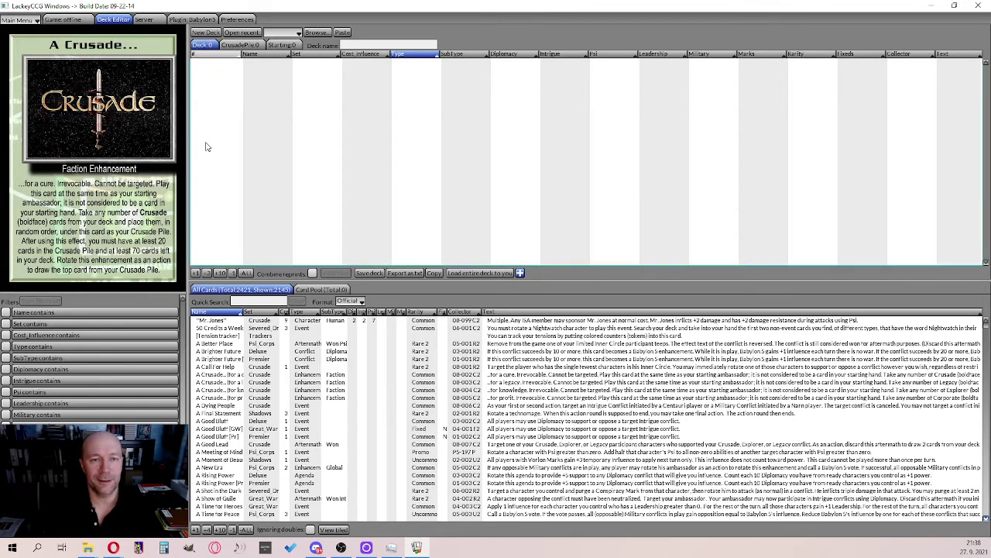
left_click(241, 45)
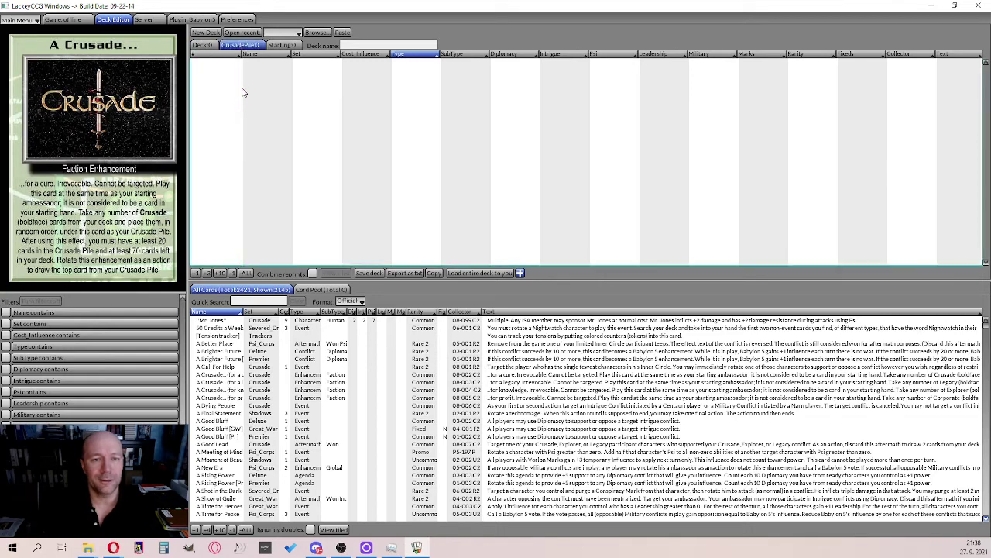
left_click(281, 45)
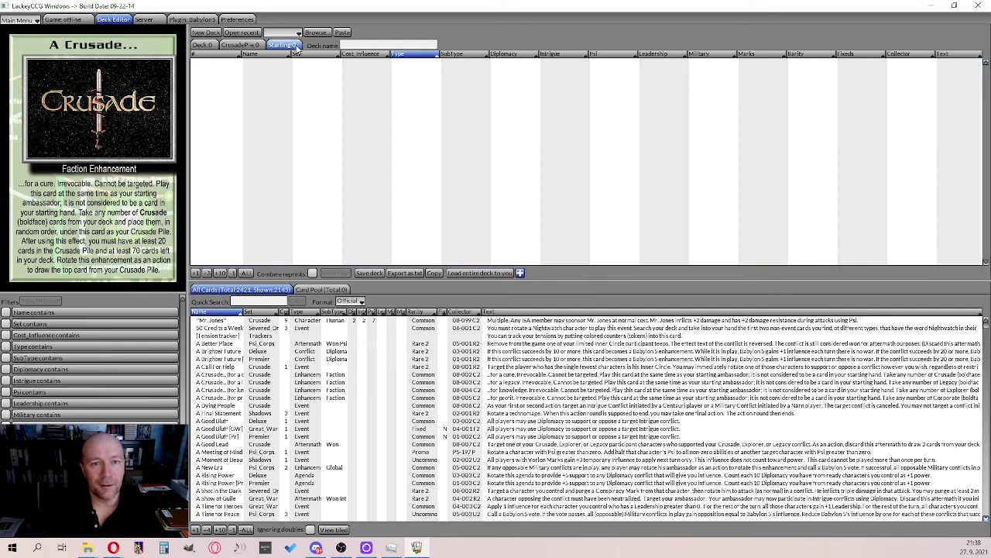
left_click(240, 35)
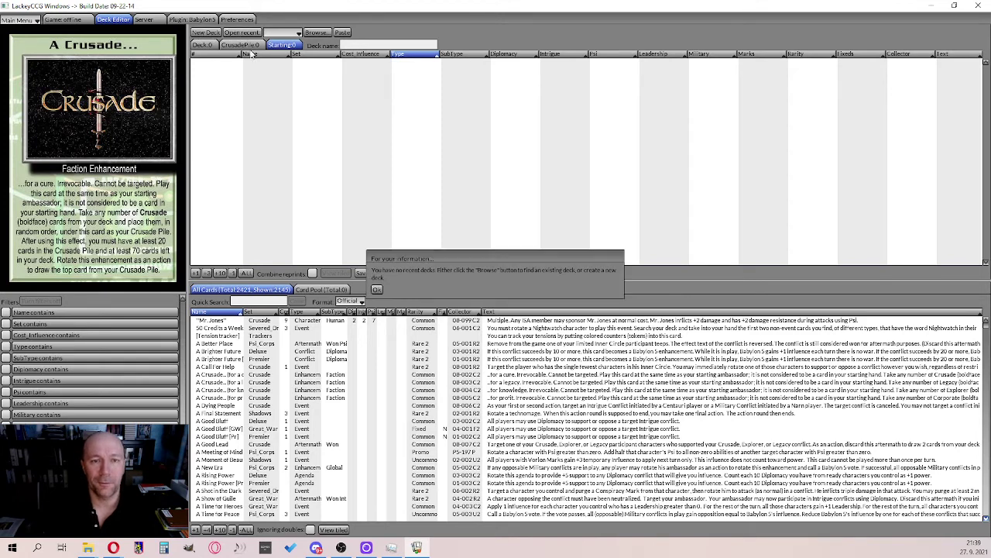
left_click(377, 288)
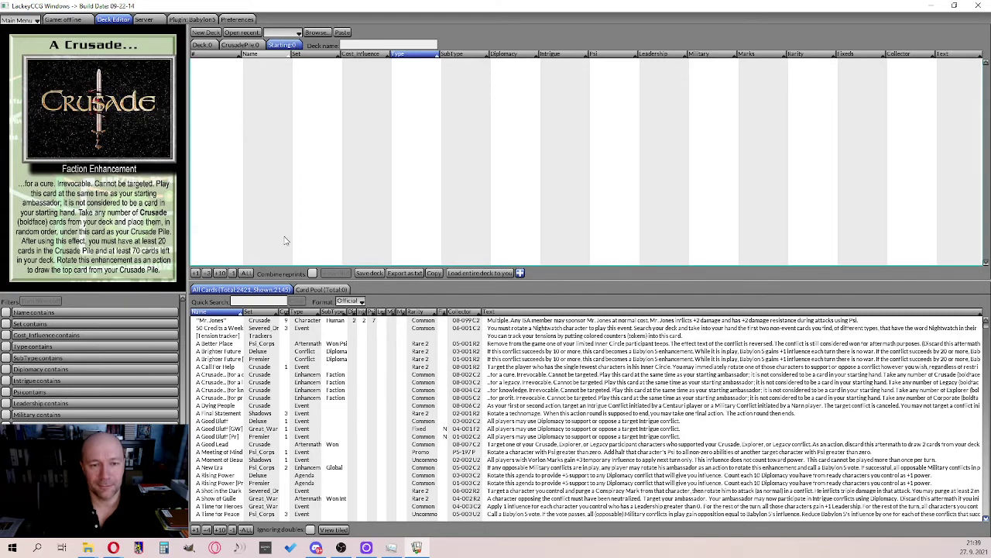
Search the cards for "londo" and add the gambler version of Londo Mollari from Severed_Dreams to the Starting section.
left_click(250, 303)
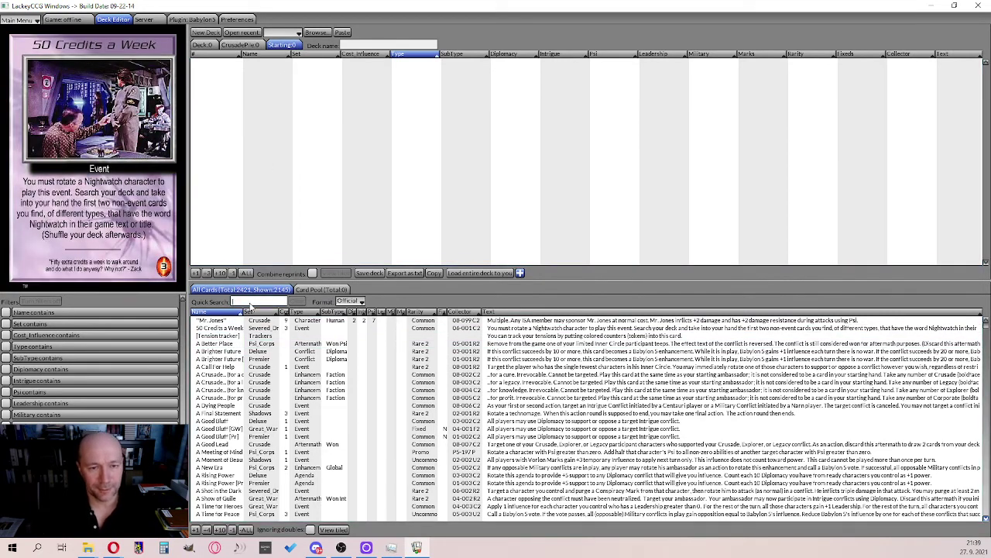
type("londo")
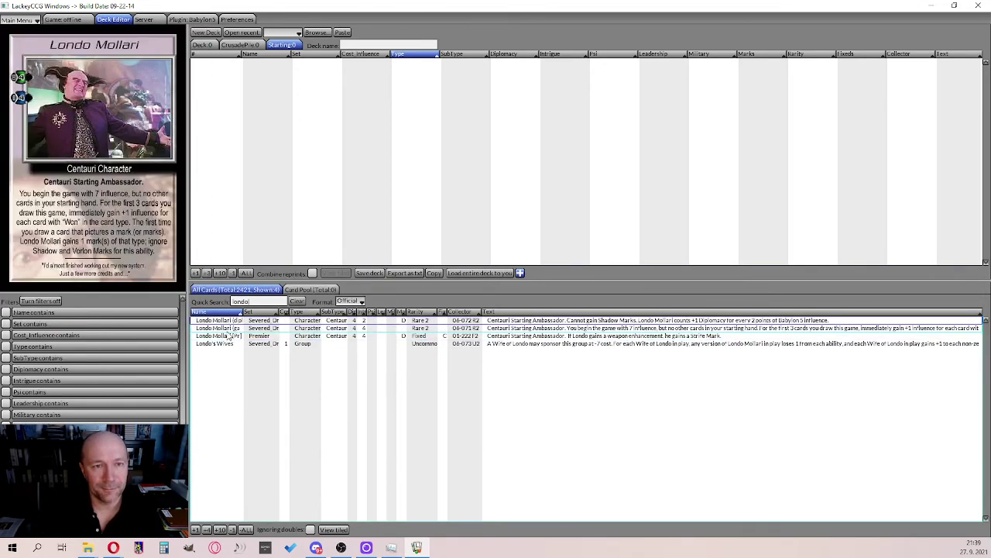
left_click(228, 330)
double_click(229, 330)
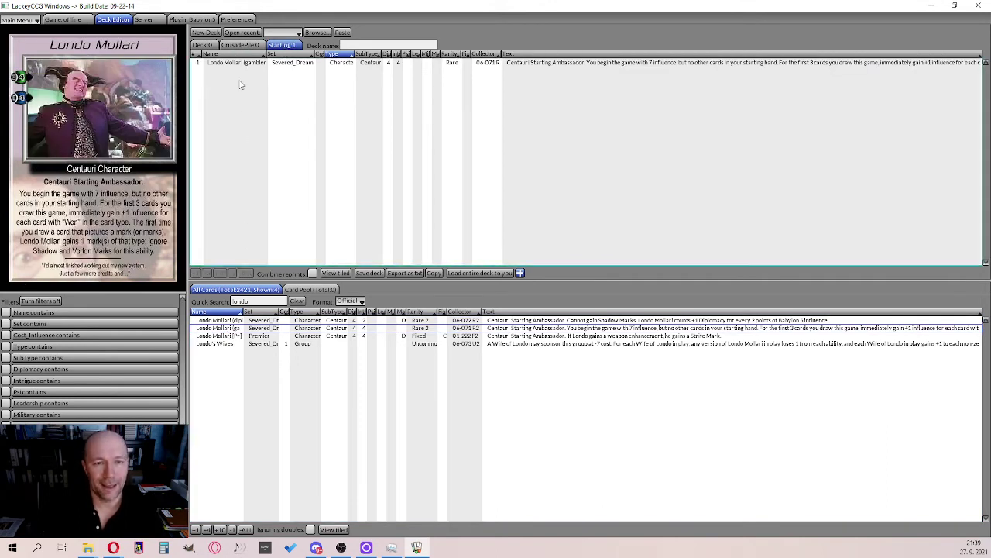
left_click(297, 301)
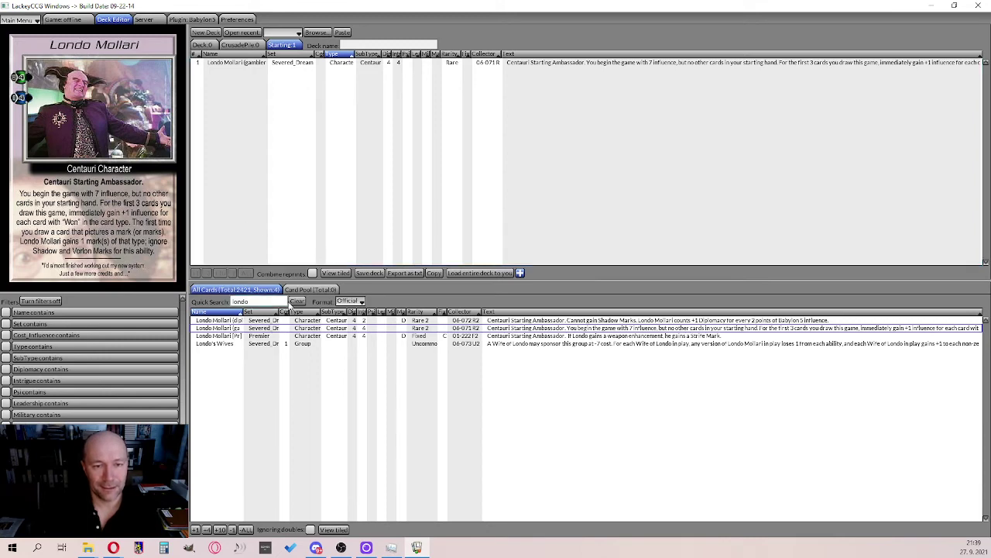
type("rages")
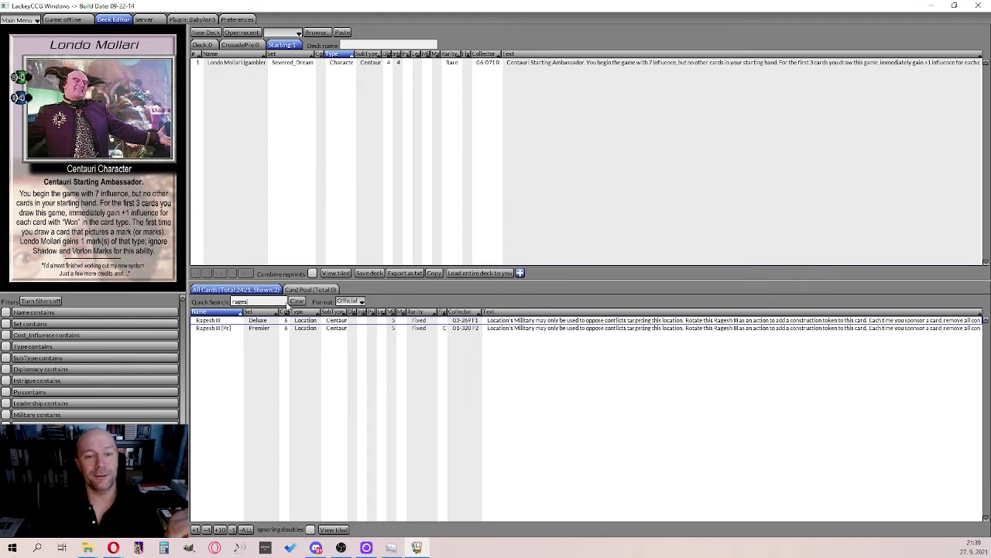
left_click(294, 301)
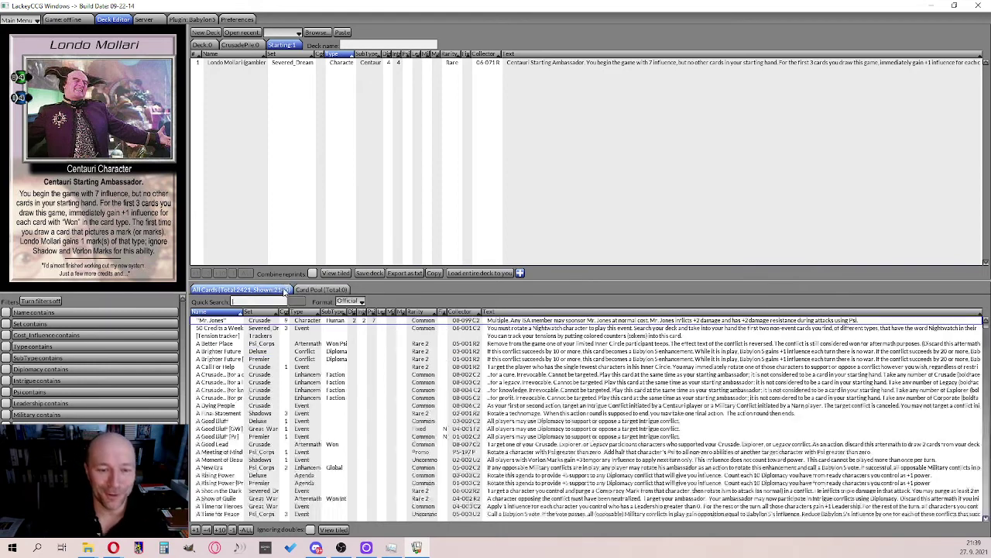
Switch to the main Deck section, search the cards for "ragesh" and add one Deluxe Ragesh III.
left_click(284, 46)
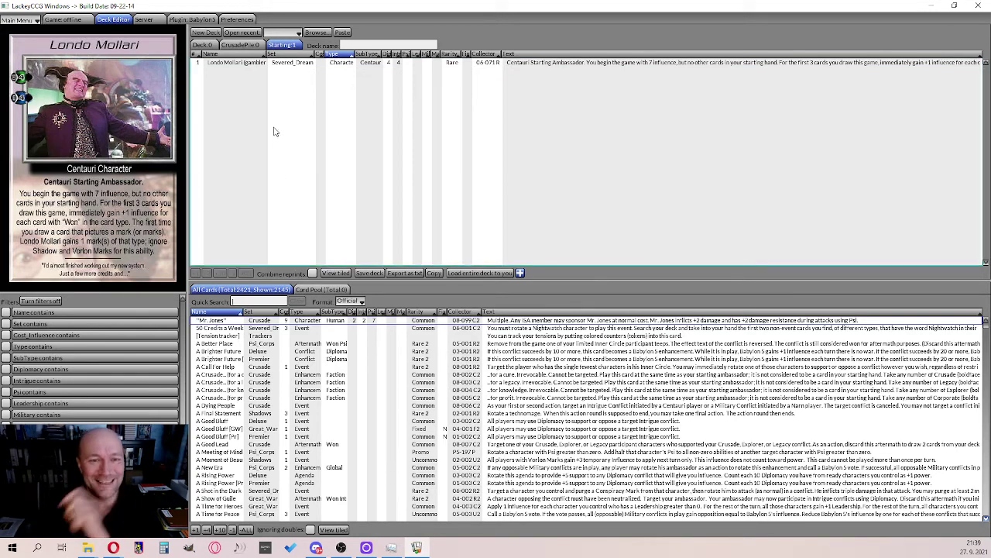
left_click(209, 45)
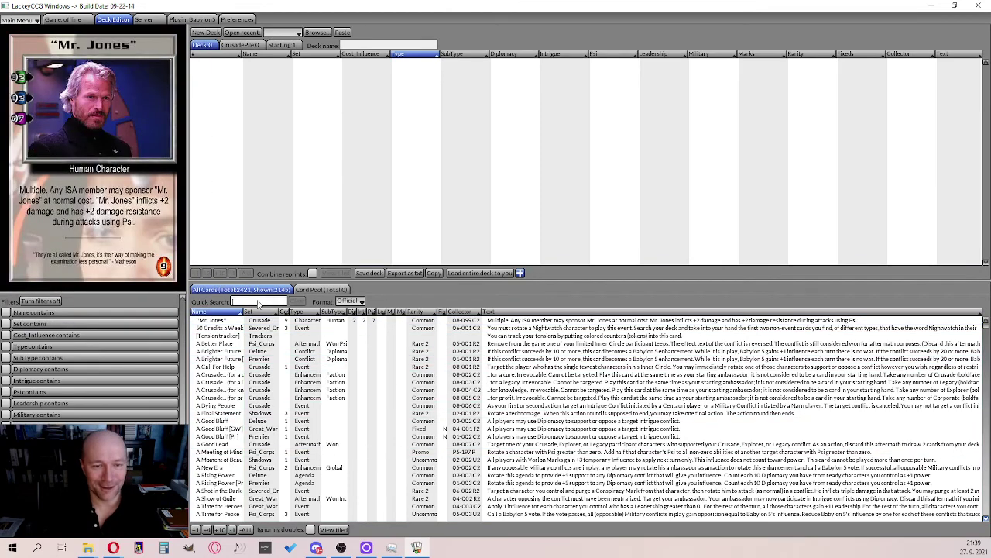
type("ragesh")
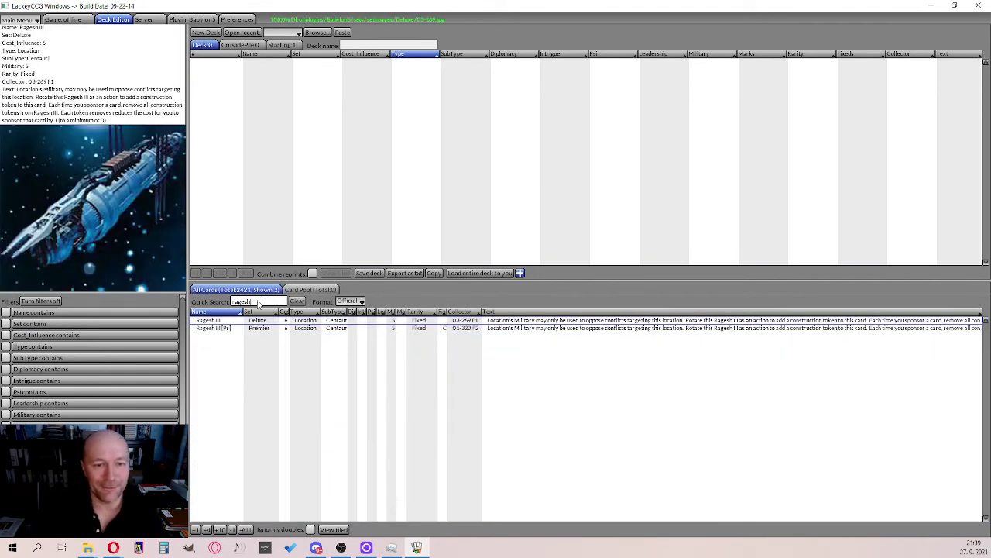
double_click(252, 319)
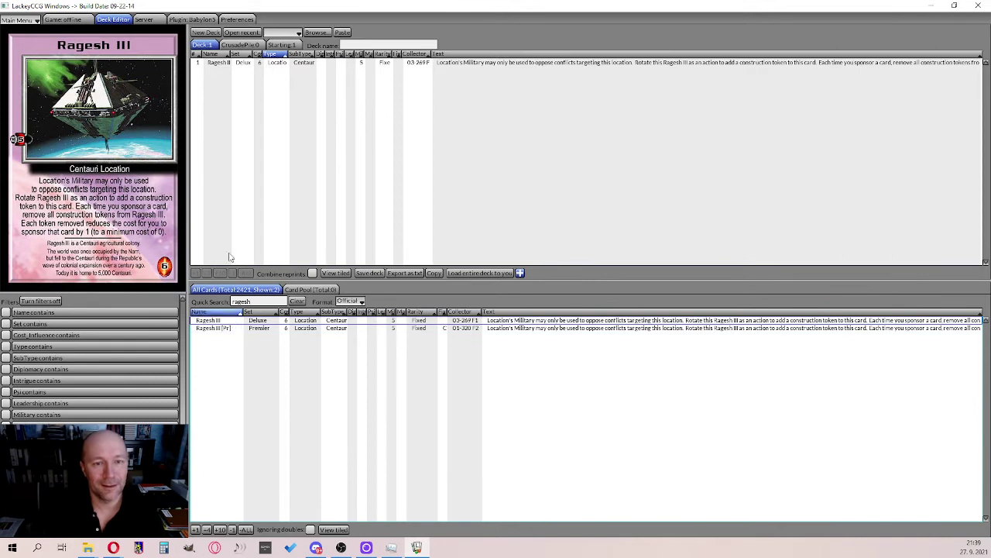
Search the cards for "level" and add three Psi_Corps copies of Level the Playing Field to the main deck.
left_click(260, 303)
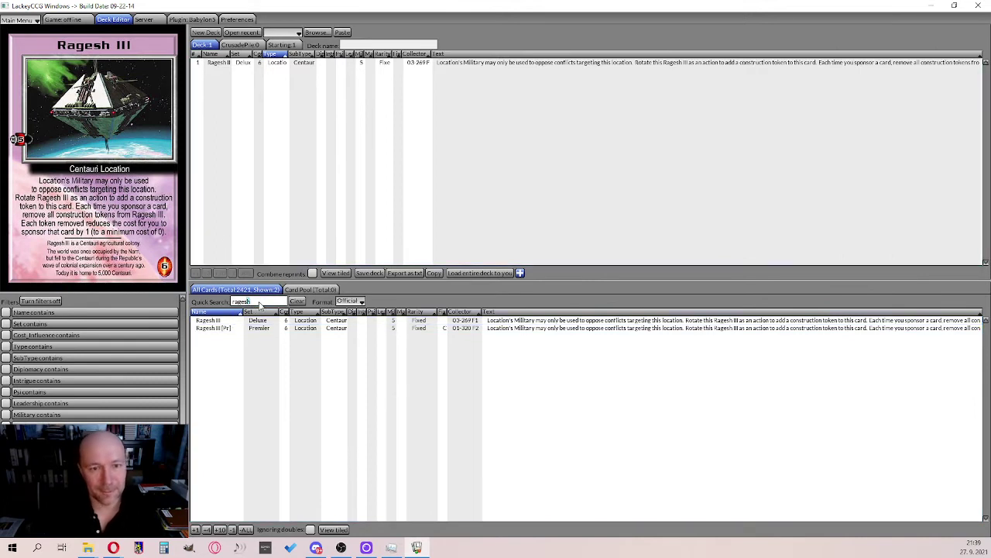
left_click(297, 302)
type("level")
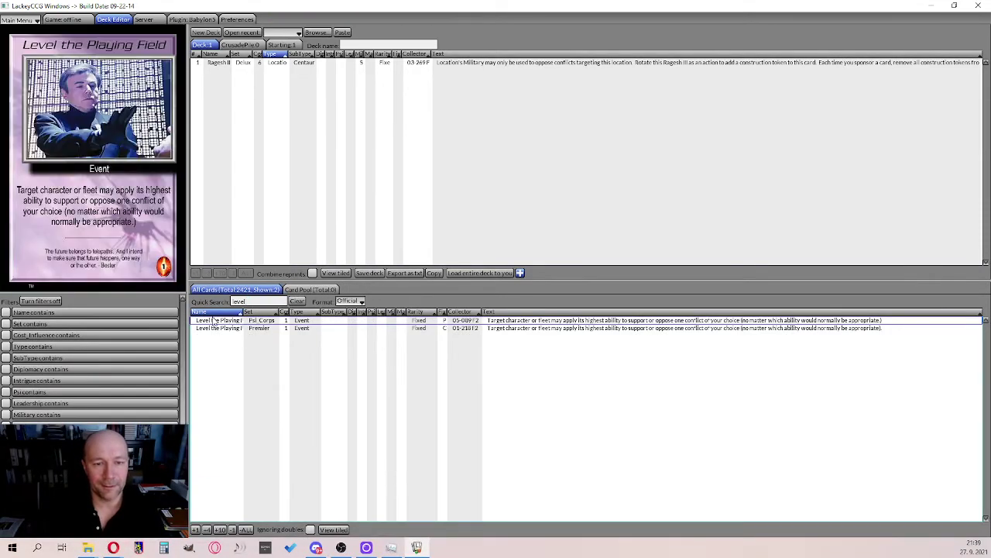
double_click(214, 321)
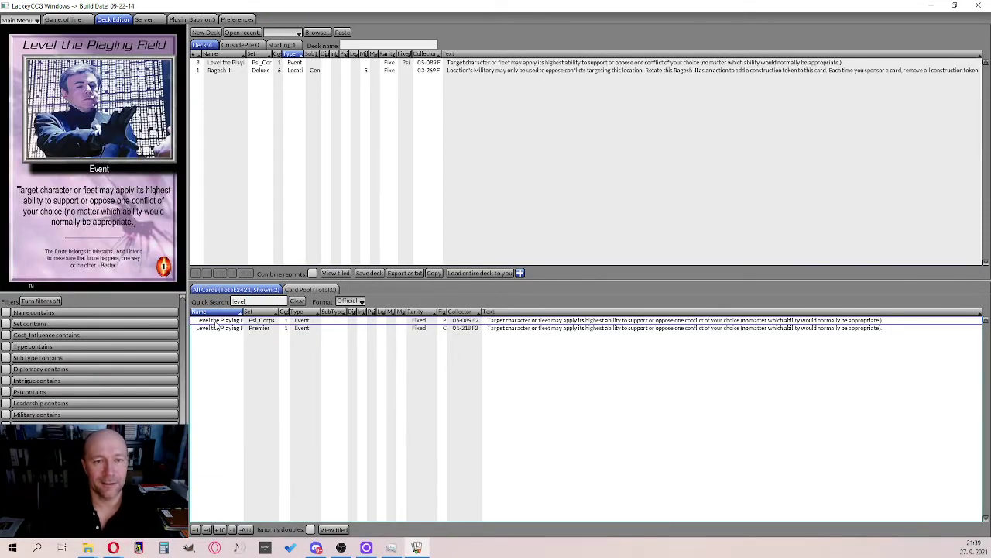
Search the cards for "meditation" and add three Deluxe copies of Meditation to the main deck.
left_click(296, 301)
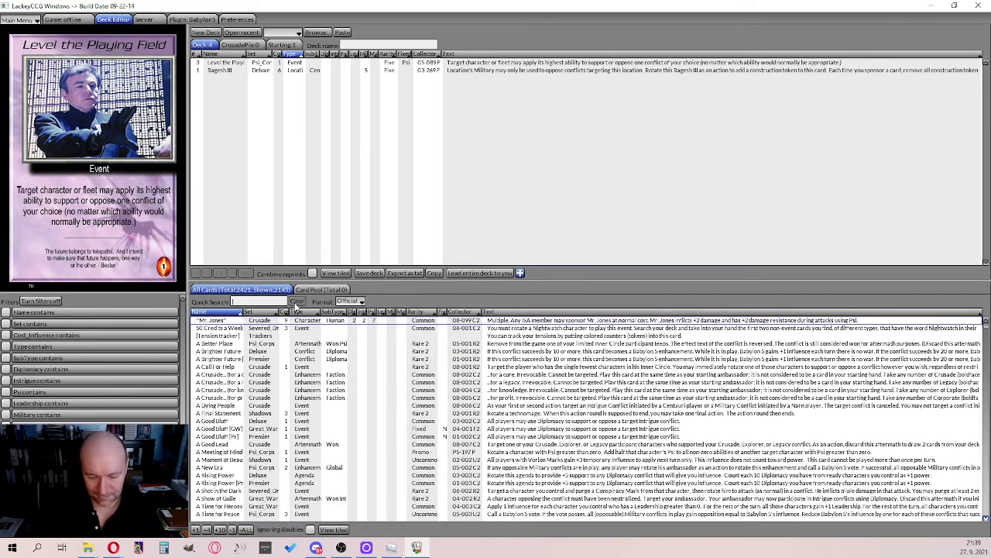
type("meditation")
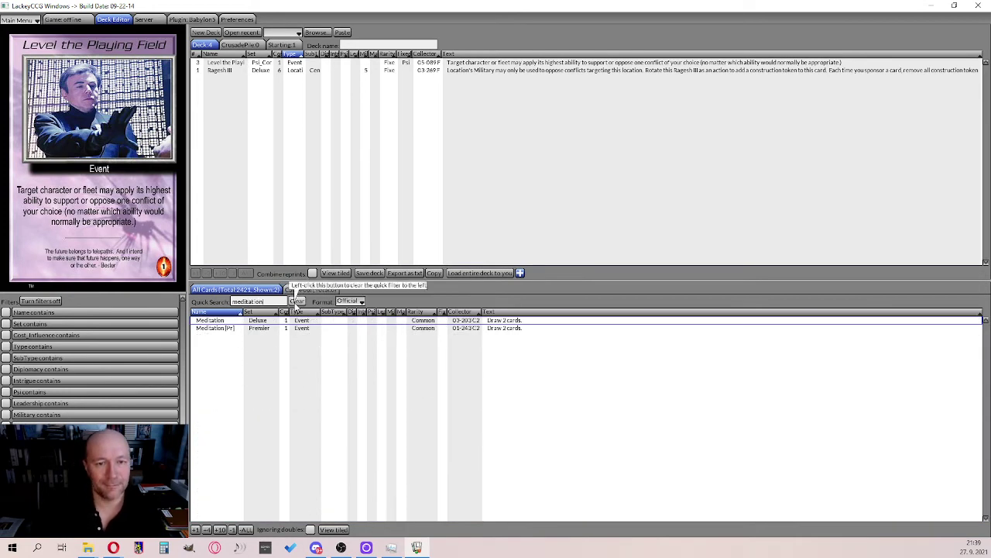
double_click(233, 320)
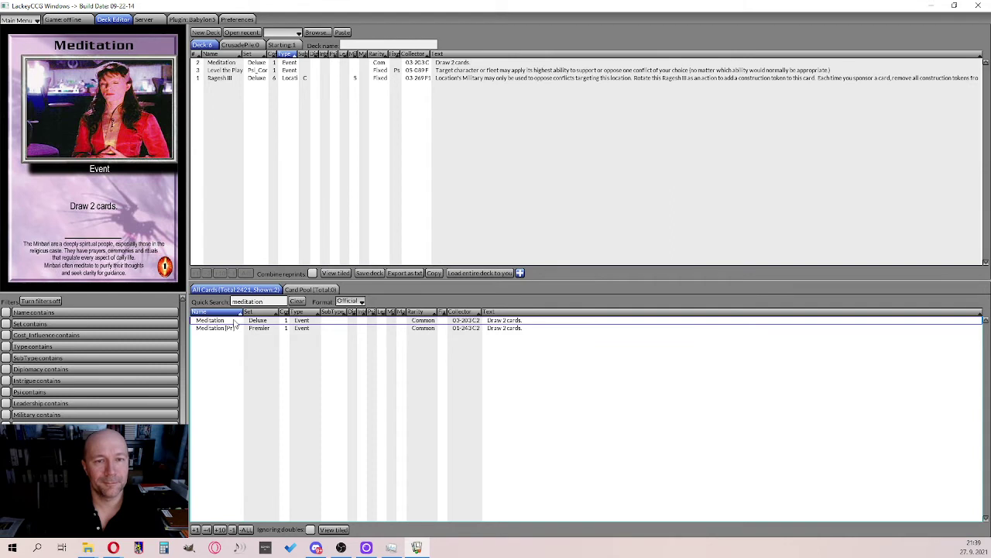
double_click(234, 323)
left_click(247, 172)
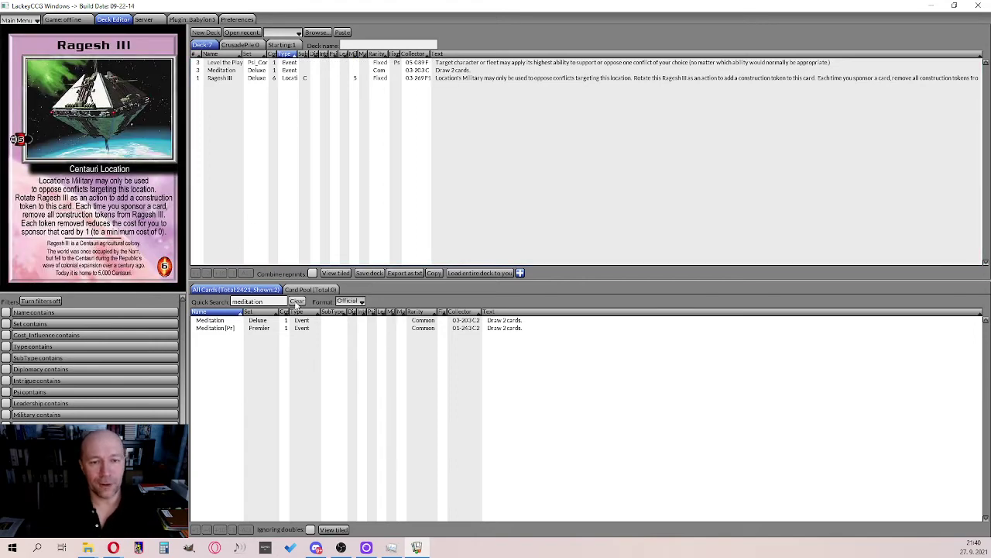
Clear the card search, add the [Tension tracker] card to the Starting section and show that section.
left_click(297, 302)
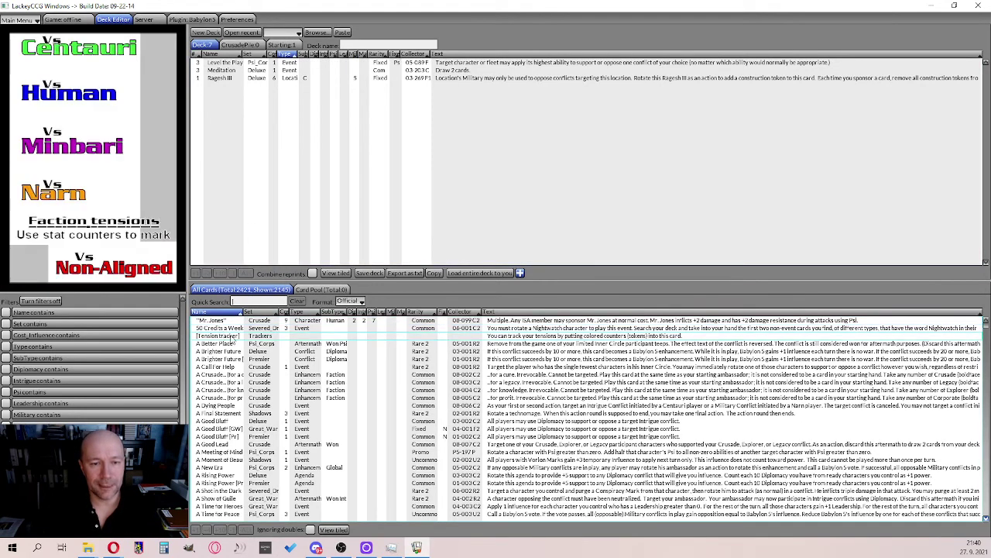
left_click_drag(222, 339, 284, 45)
left_click(284, 47)
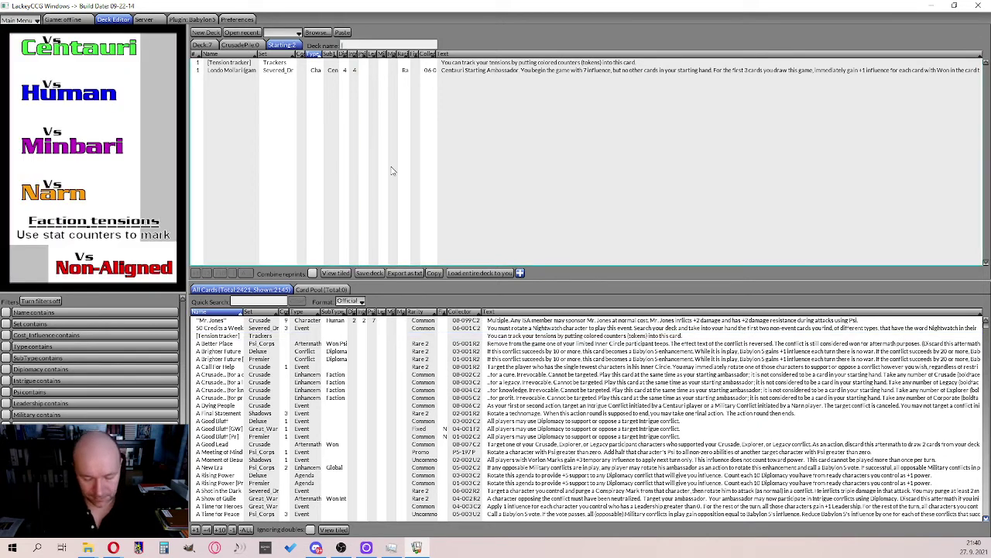
Name the deck LondoGambler, save it and switch to the offline game table.
type("t")
type("o_Tes")
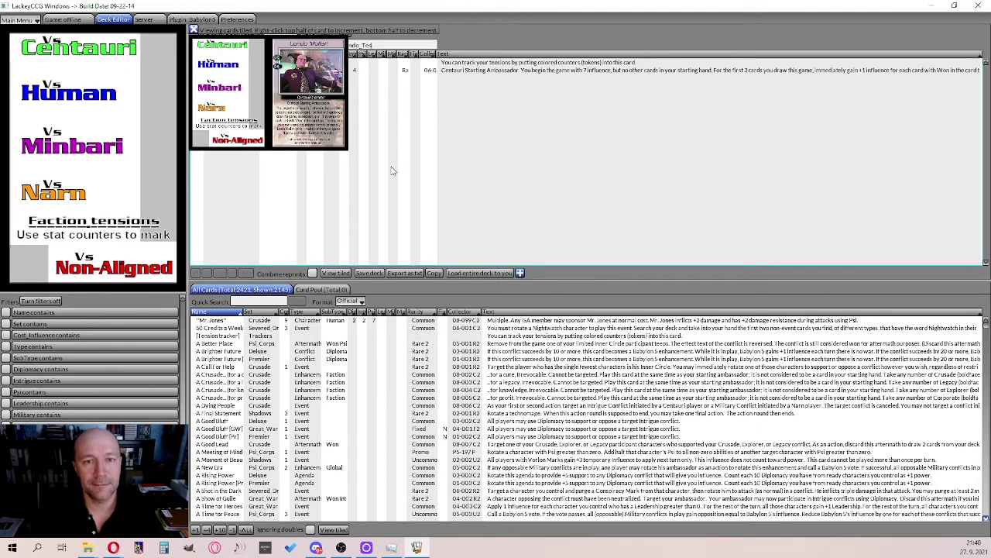
key("BackSpace")
key("BackSpace")
key("BackSpace")
key("BackSpace")
type("Gambler")
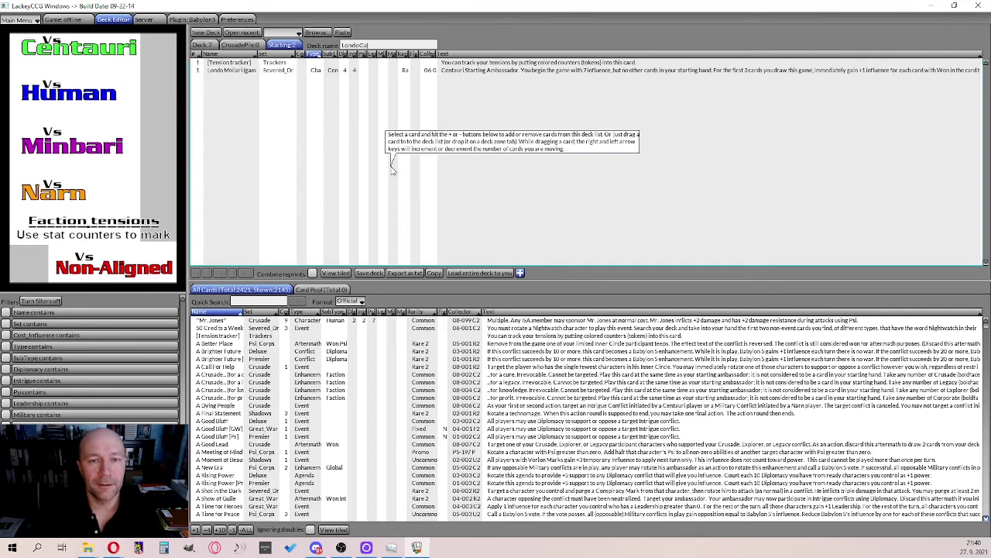
left_click(369, 274)
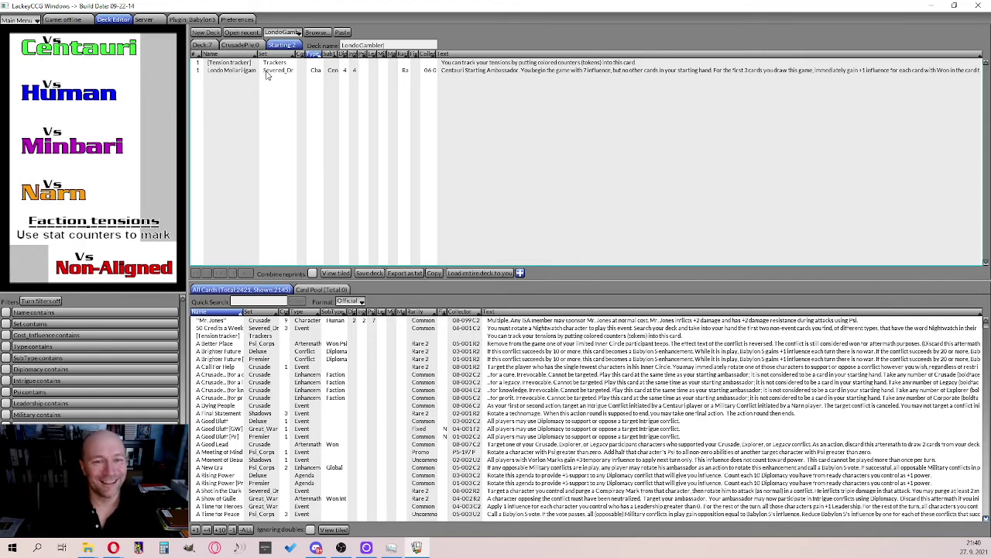
left_click(79, 21)
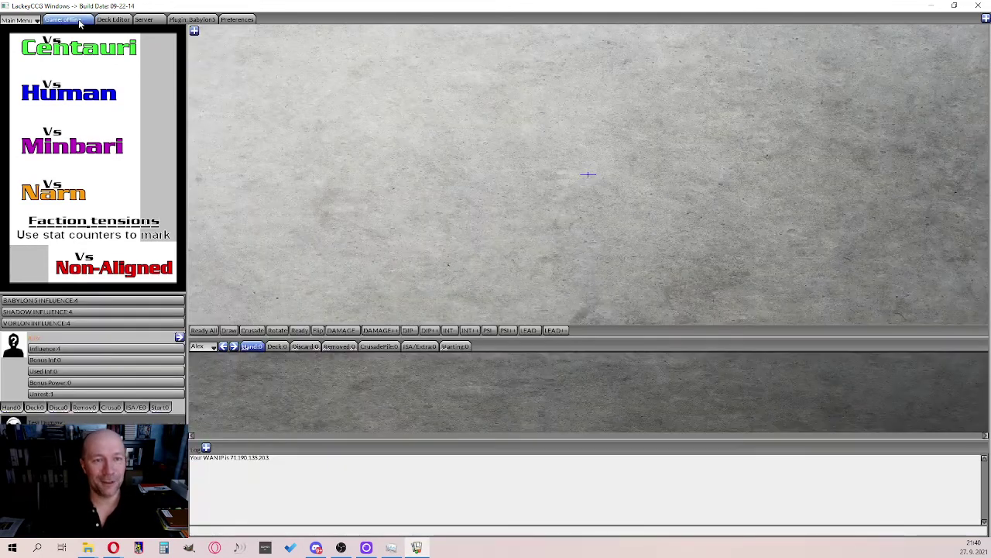
right_click(13, 335)
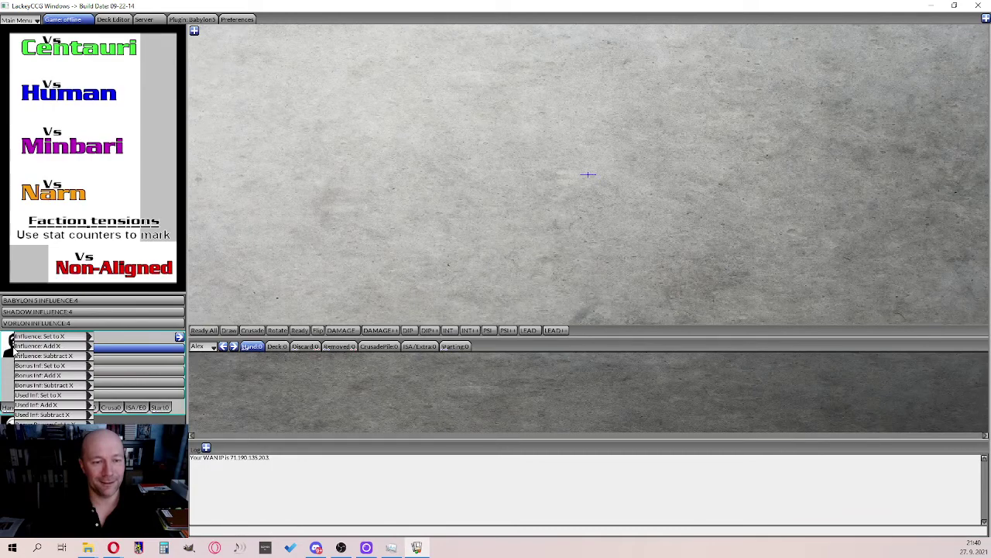
mouse_move(77, 336)
left_click(107, 240)
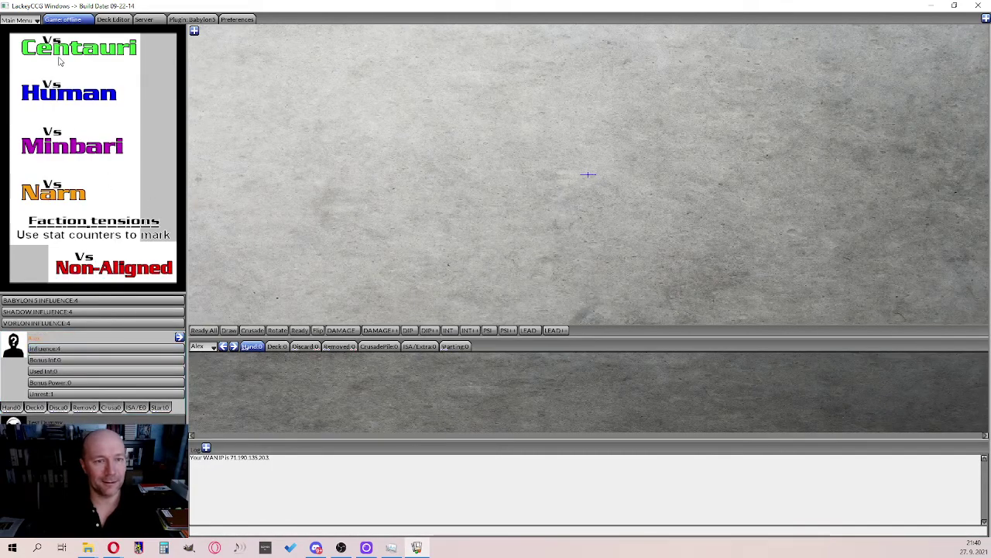
left_click(34, 23)
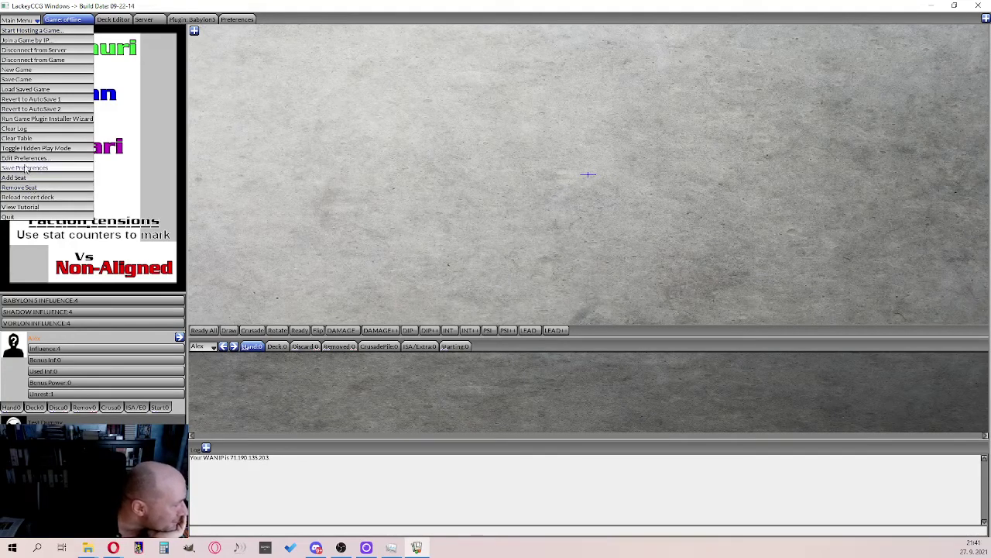
left_click(271, 108)
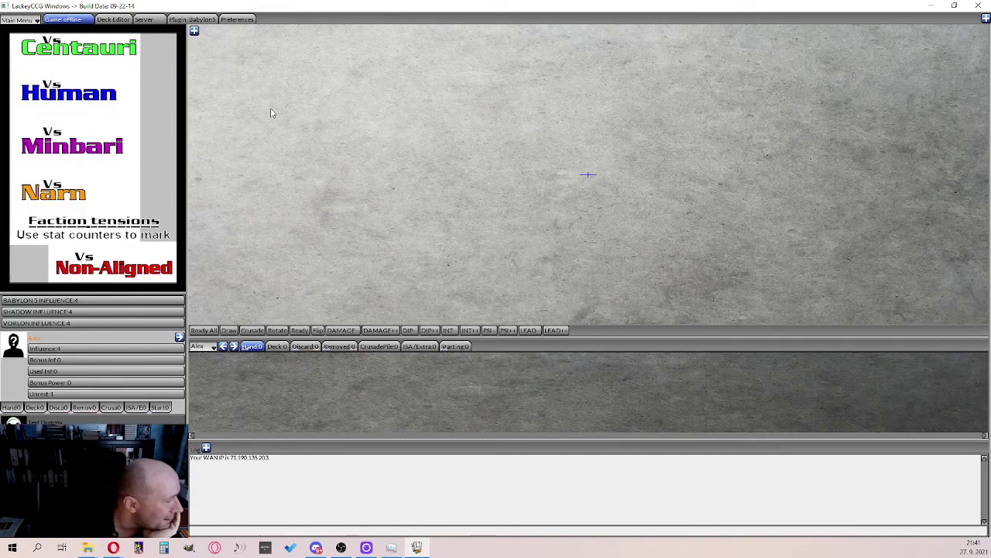
right_click(16, 346)
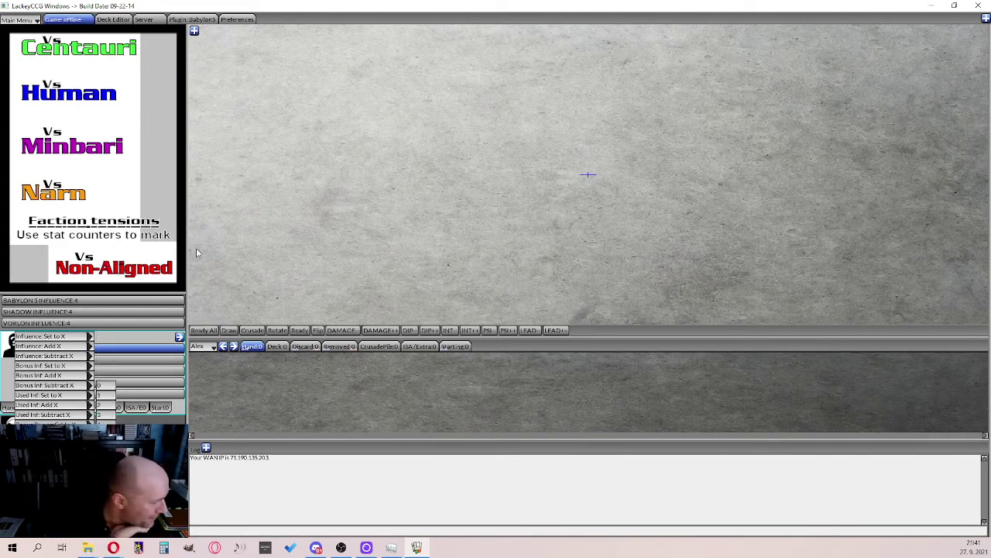
mouse_move(54, 336)
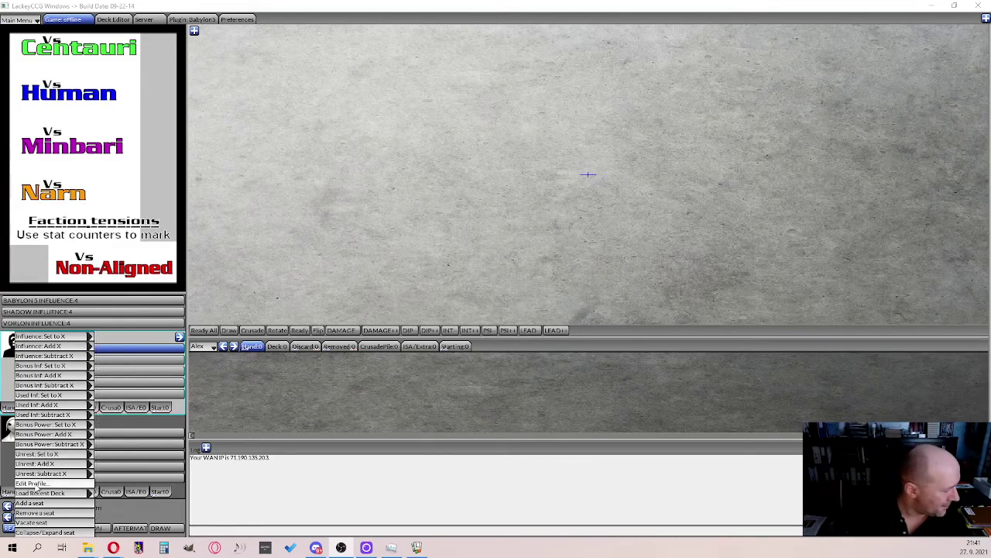
mouse_move(41, 497)
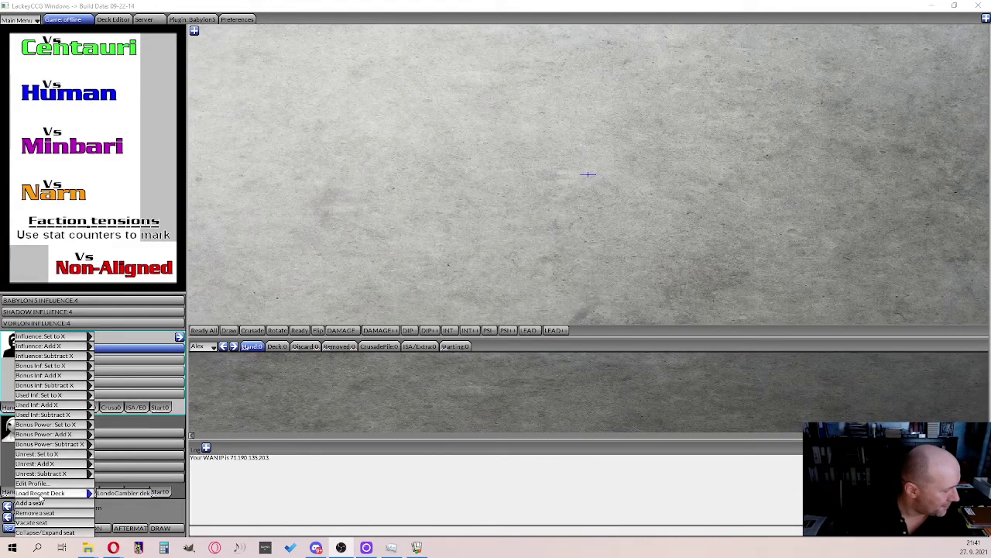
left_click(112, 494)
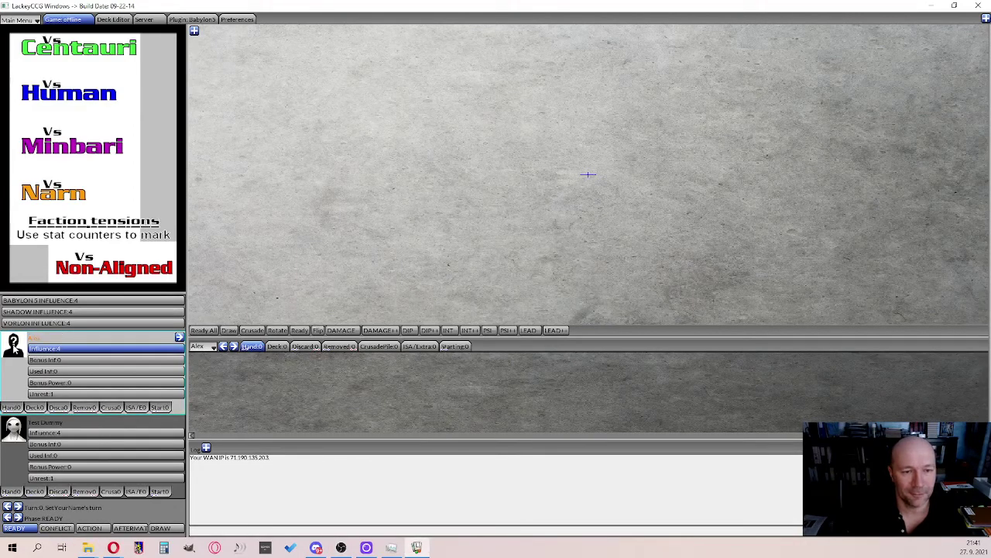
Load the recent deck LondoGambler.dek into the player's own seat.
right_click(13, 337)
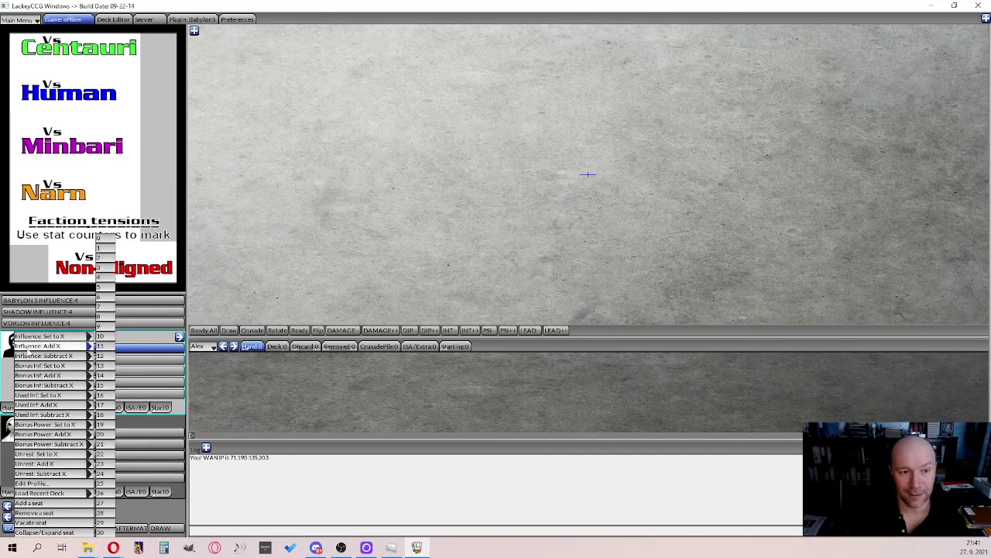
mouse_move(67, 498)
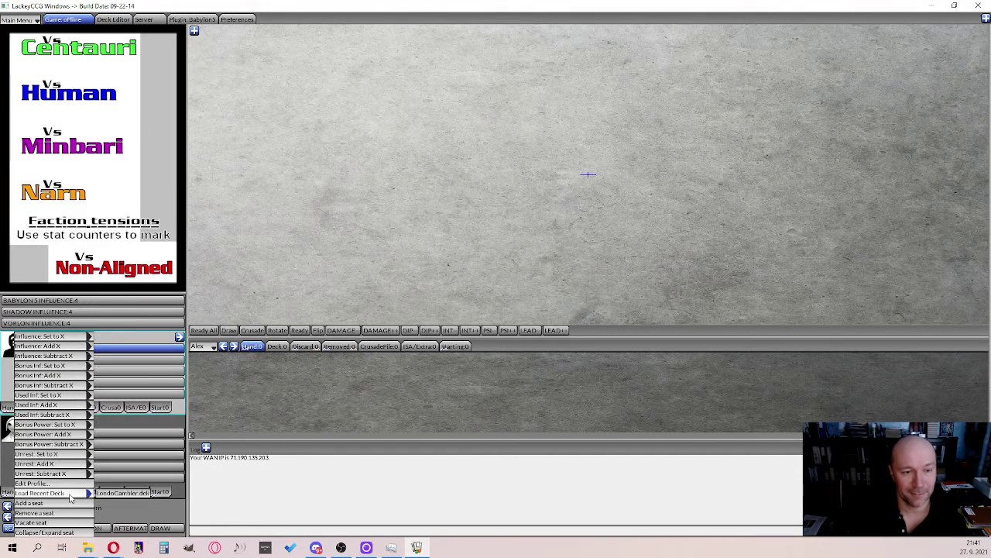
left_click(121, 493)
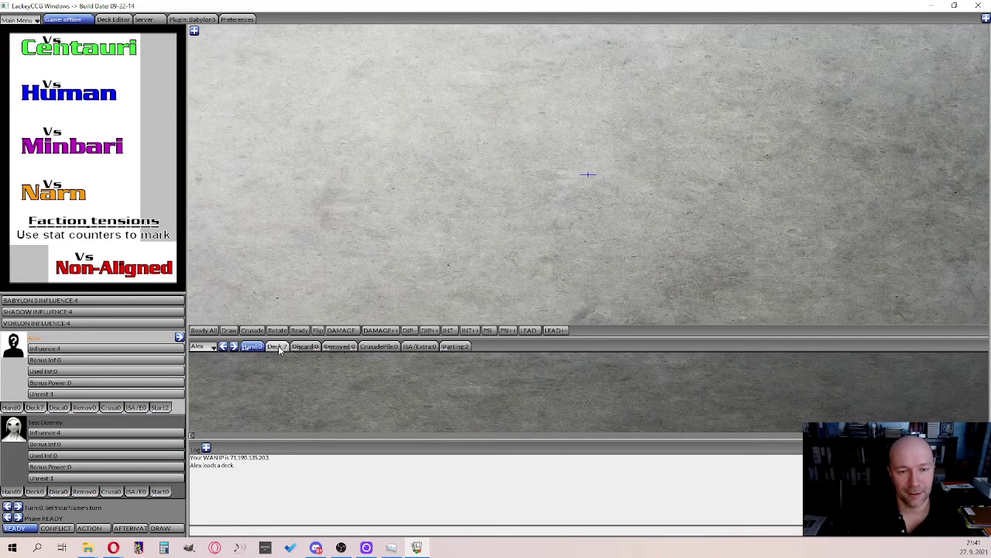
Move all cards from the Starting zone to the top of the hand and show the hand.
left_click(455, 347)
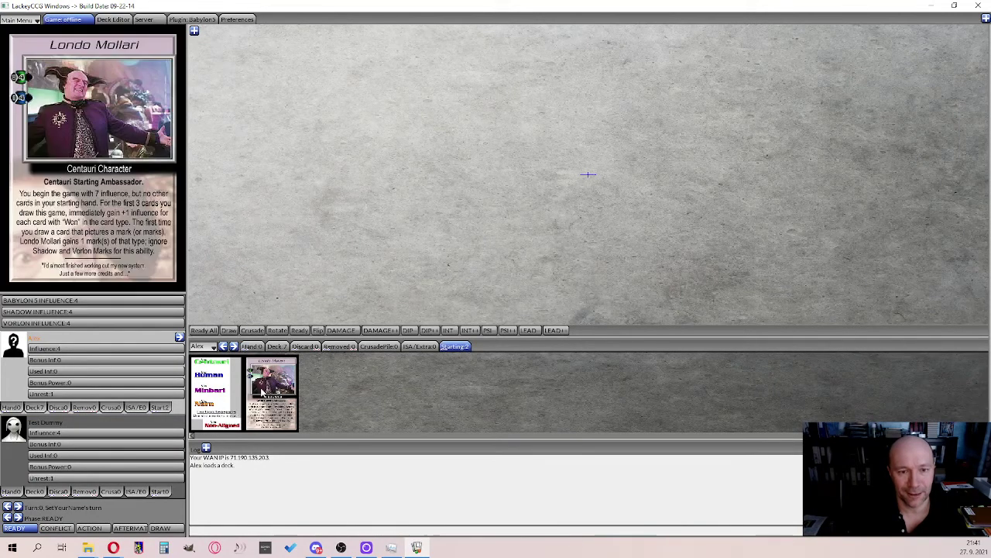
right_click(453, 347)
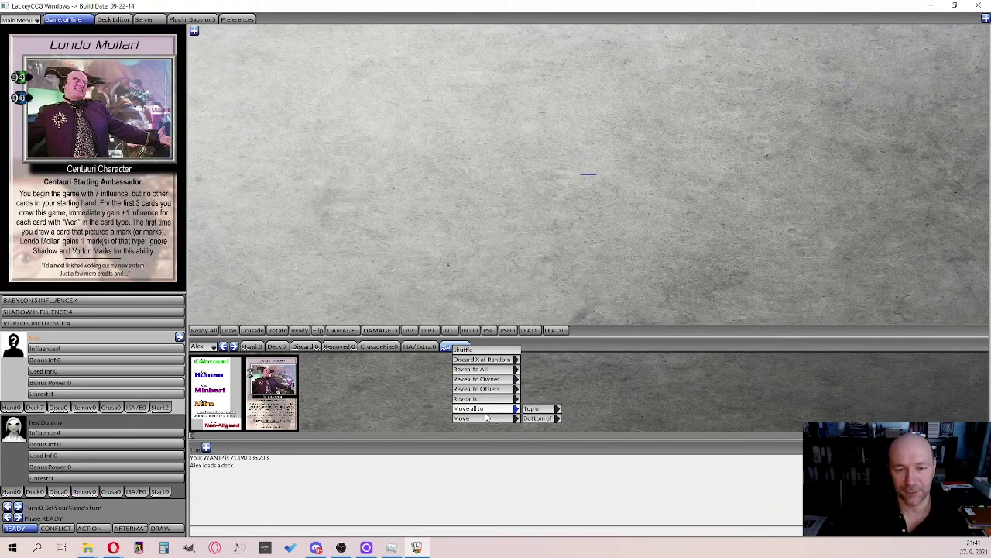
mouse_move(542, 409)
left_click(573, 412)
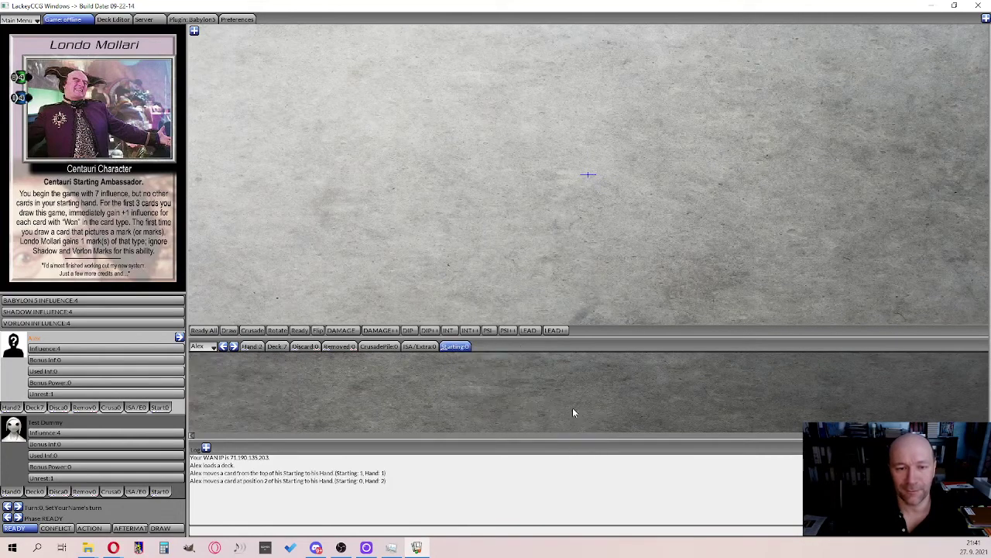
left_click(253, 348)
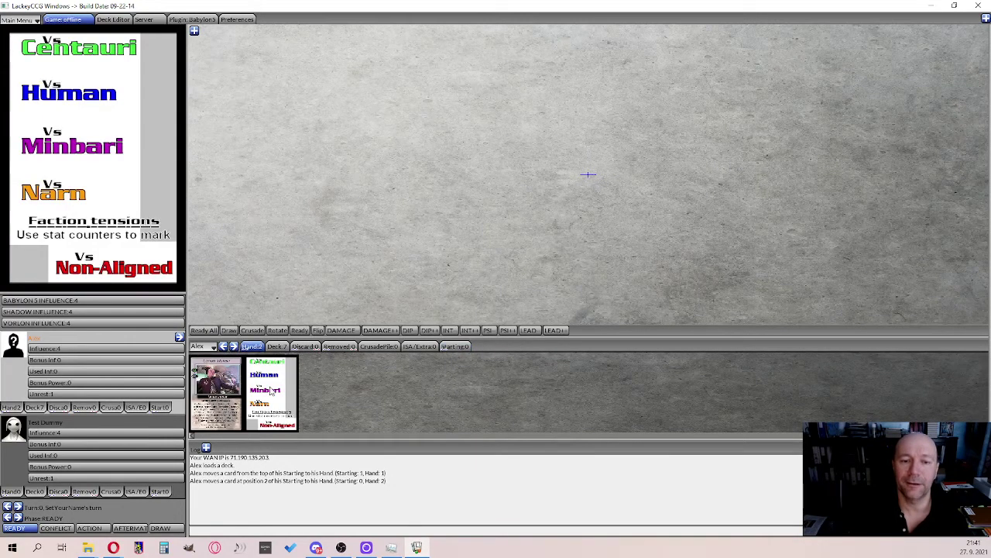
Show the Deck zone, shuffle it and try to shuffle it a second time.
left_click(276, 346)
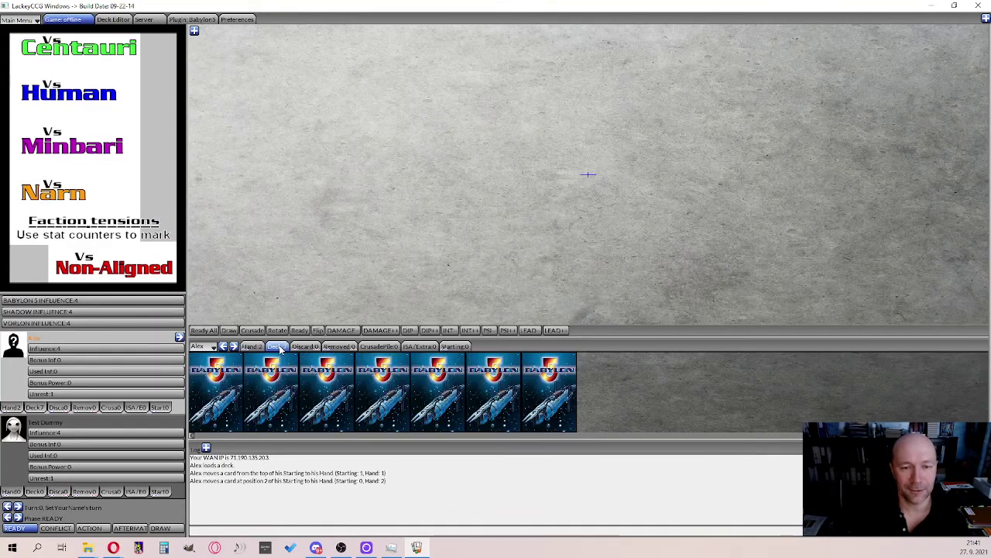
right_click(273, 353)
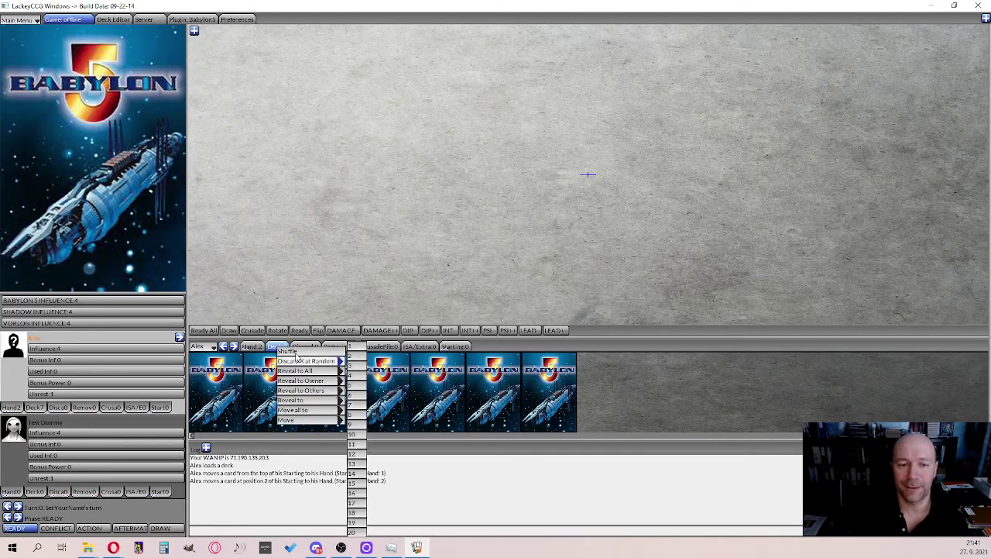
left_click(296, 354)
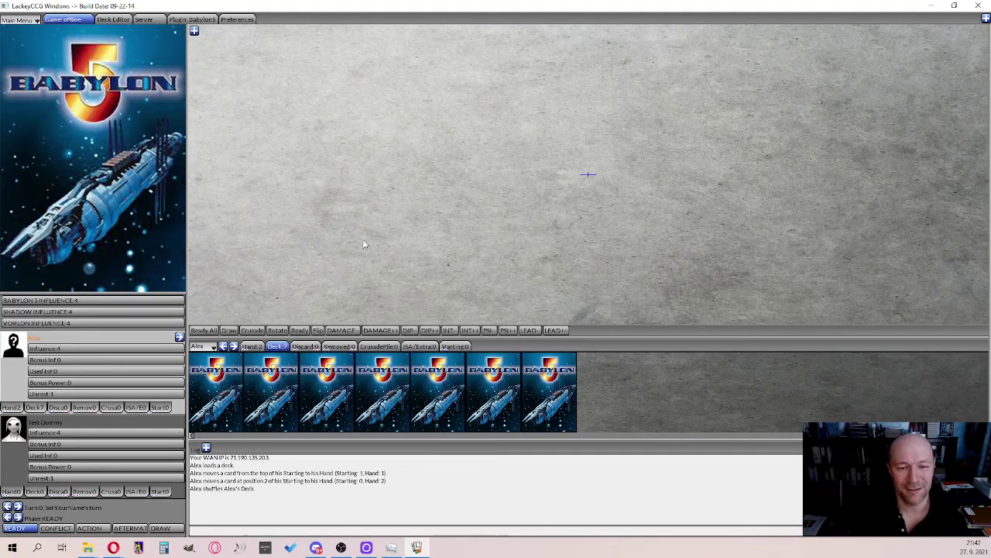
right_click(283, 350)
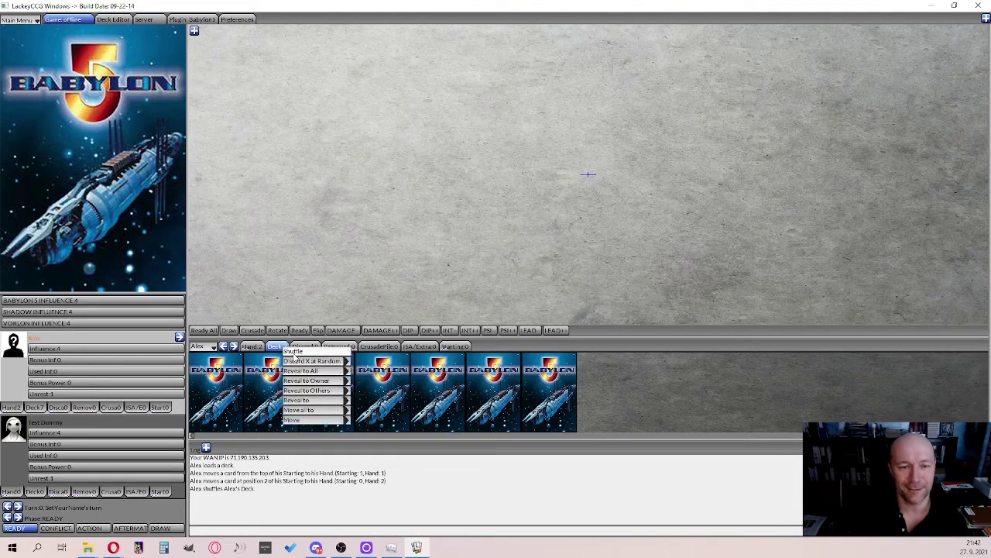
left_click(296, 358)
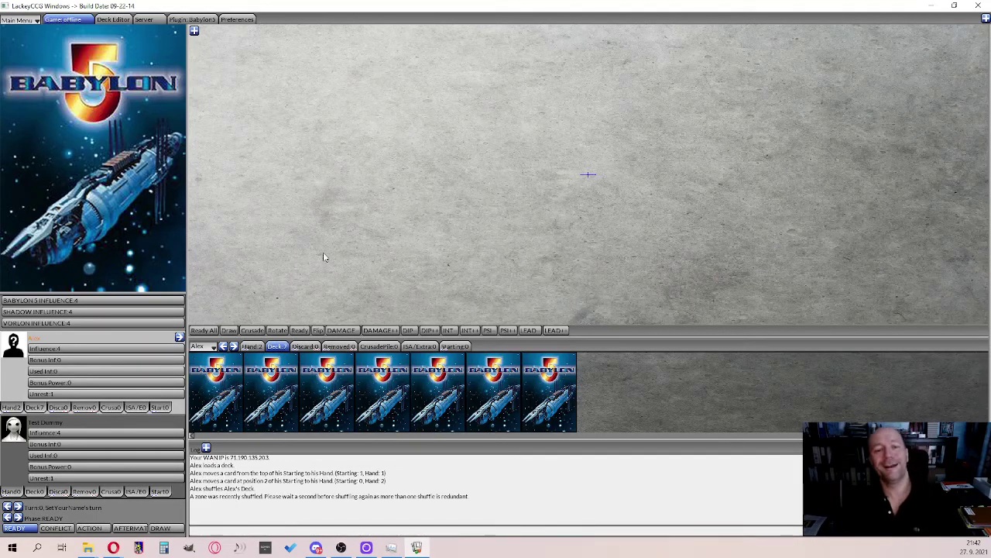
Play Londo Mollari from the hand onto the table and place the [Tension tracker] card beside him.
left_click(251, 346)
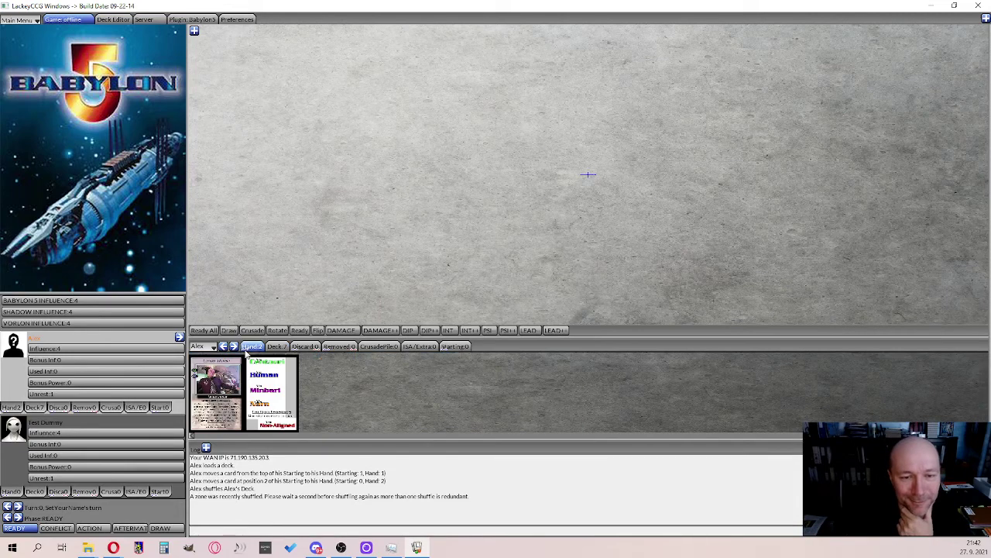
left_click_drag(217, 391, 276, 271)
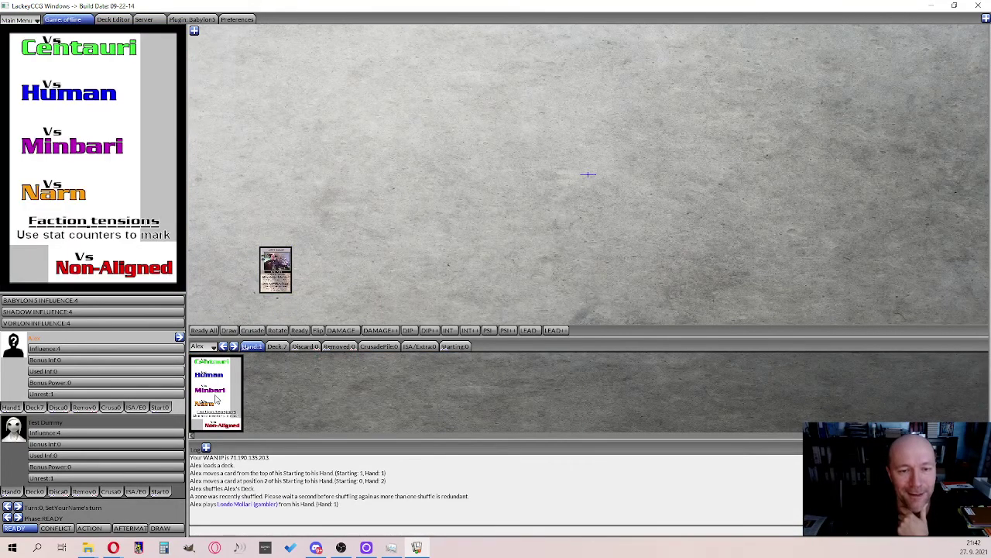
left_click_drag(217, 391, 210, 275)
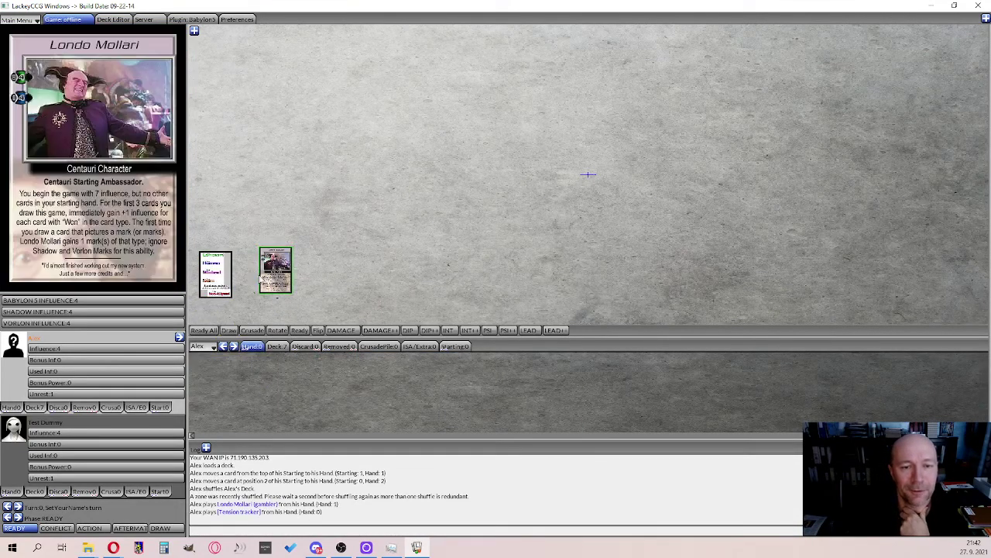
Add one DAMAGE counter and one INT counter to the Londo Mollari card on the table.
right_click(280, 271)
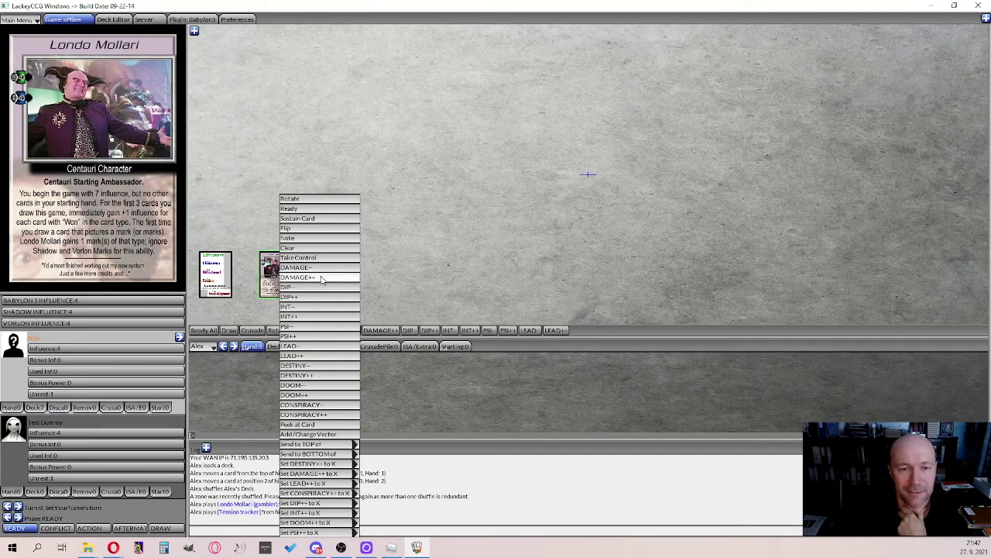
left_click(322, 277)
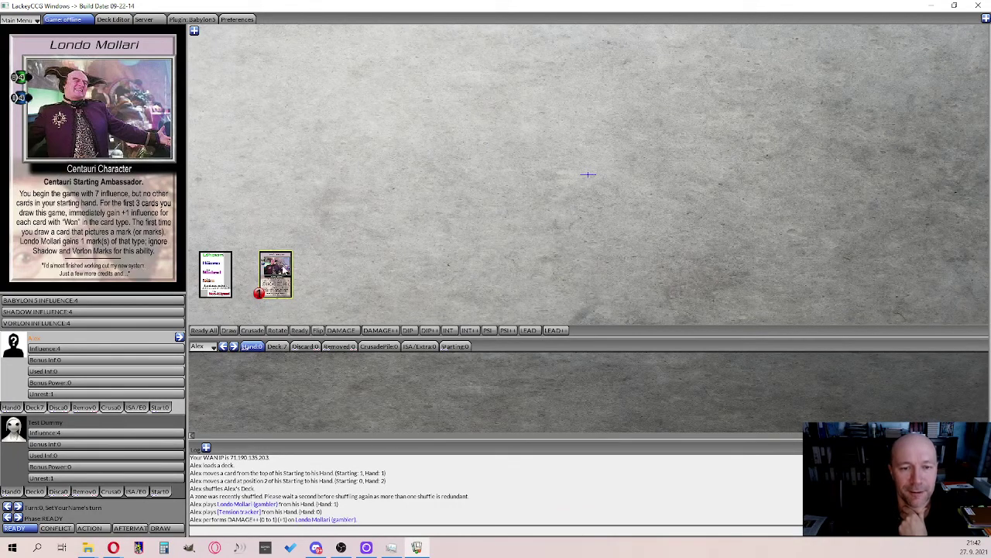
right_click(283, 271)
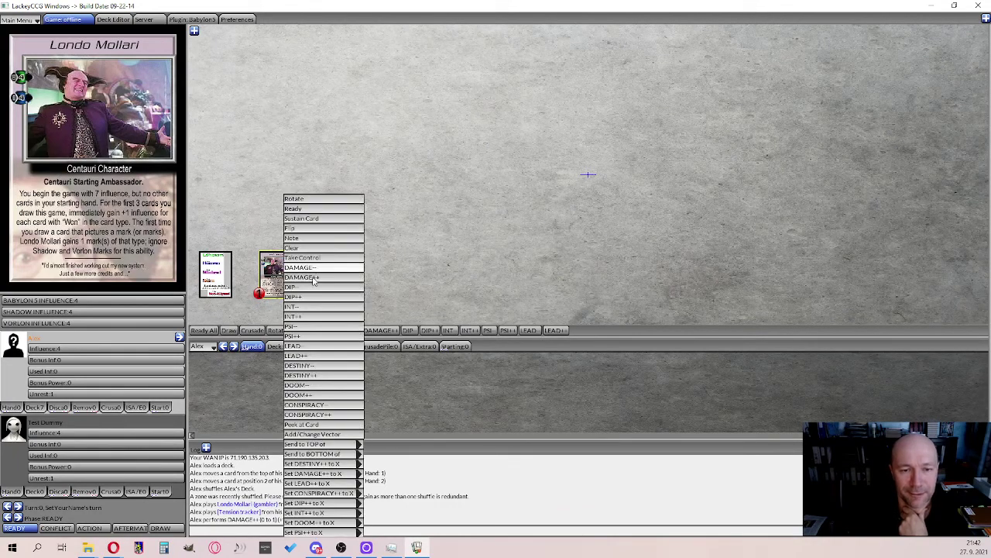
left_click(316, 316)
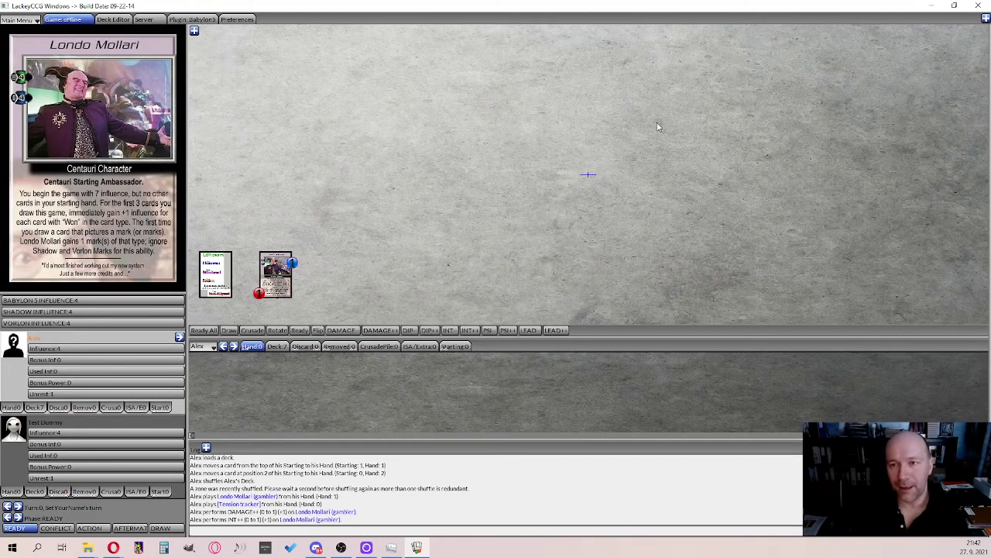
Switch to the browser, view the Getting Started with LackeyCCG tutorial page and return to the site's home page.
left_click(931, 6)
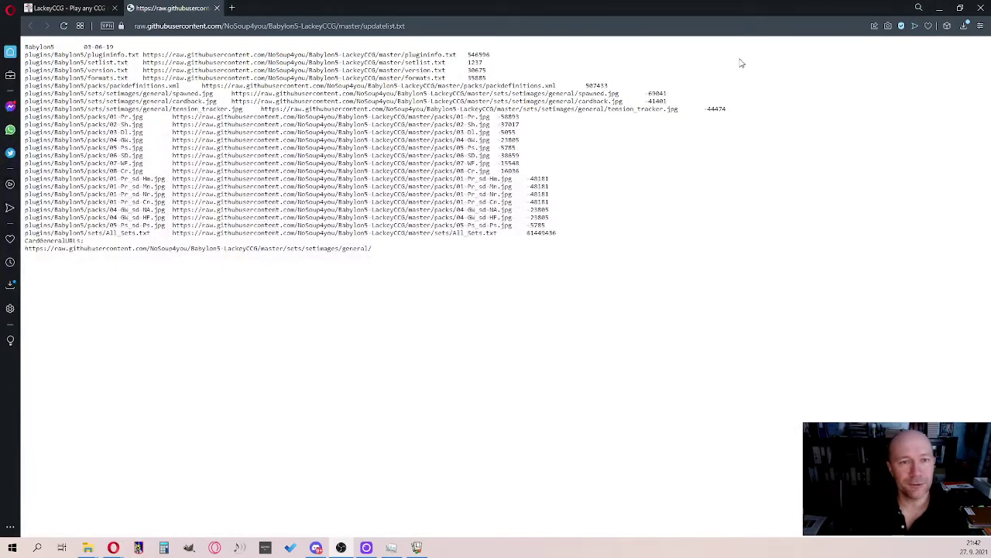
left_click(55, 9)
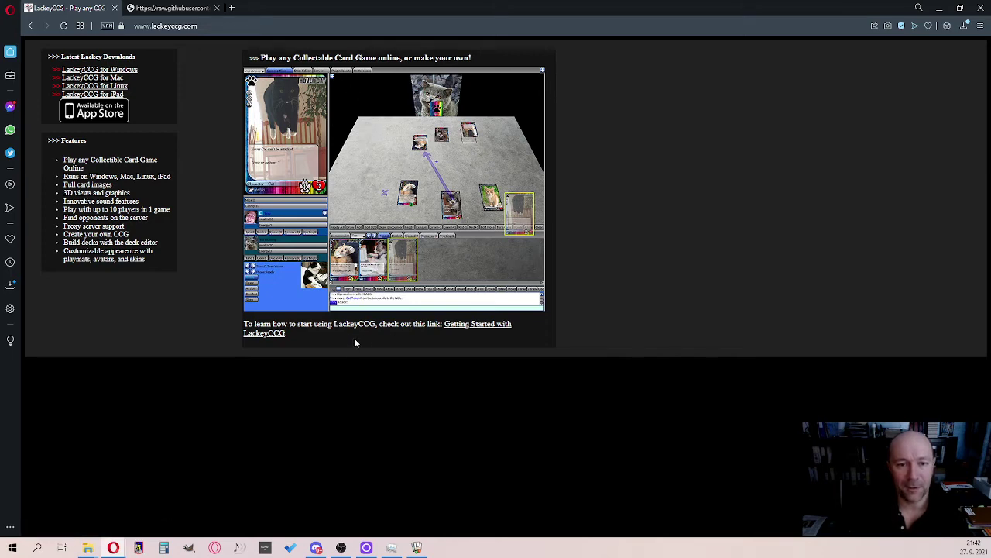
left_click(479, 330)
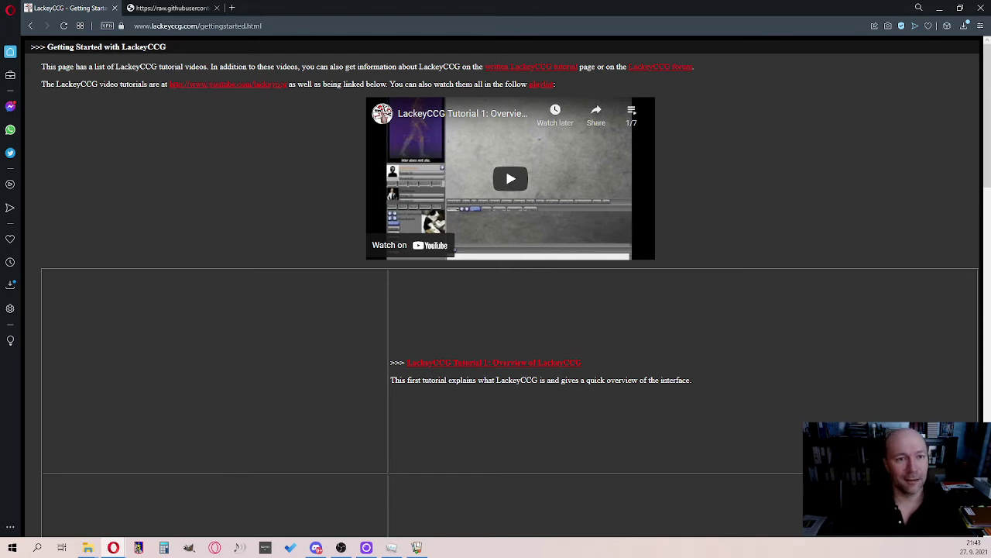
left_click(30, 26)
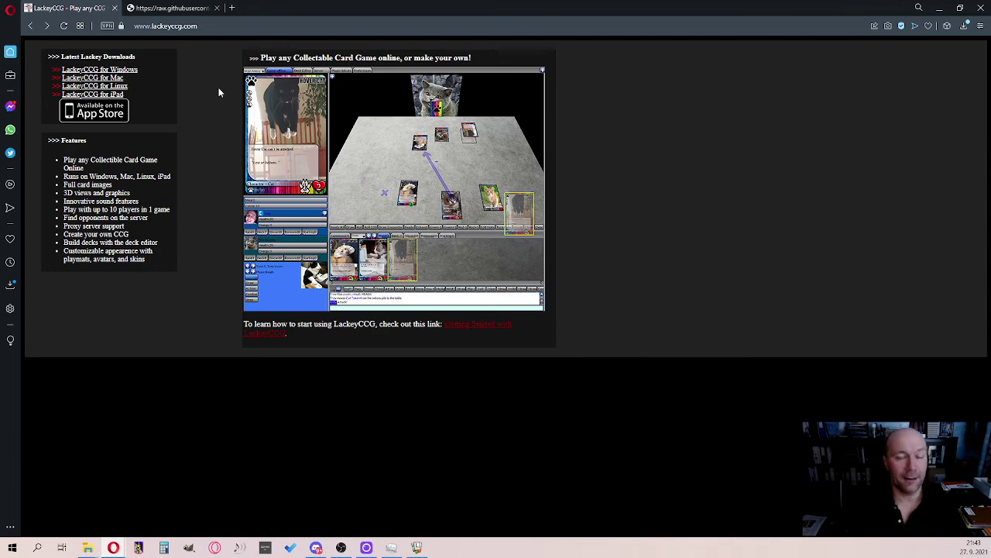
View the Babylon5-LackeyCCG updatelist.txt page on GitHub and highlight its web address.
left_click(172, 9)
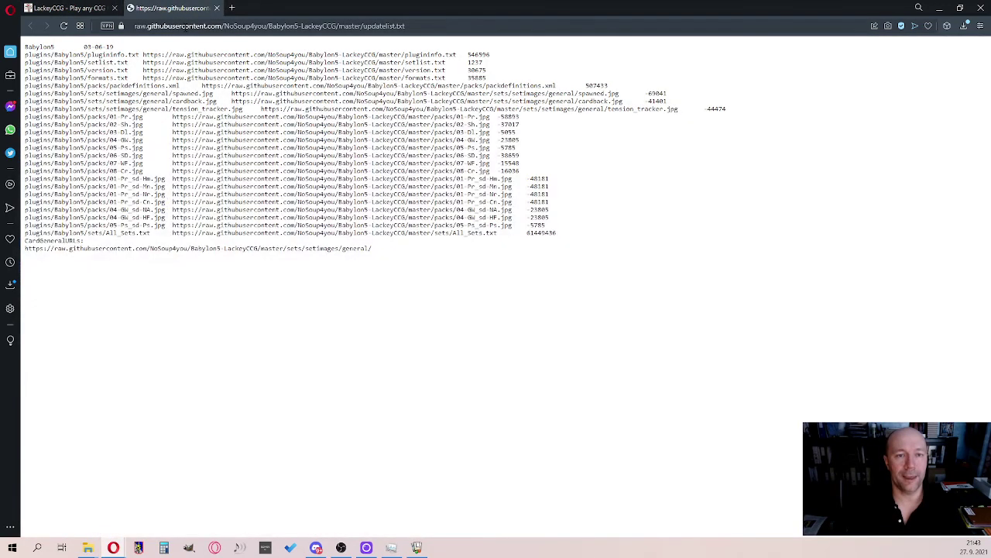
left_click(184, 26)
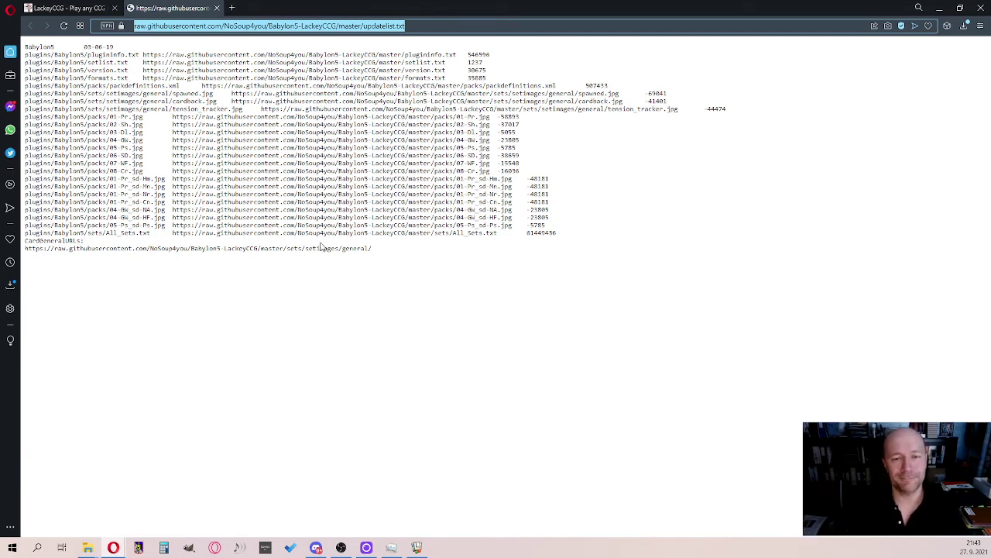
left_click(428, 364)
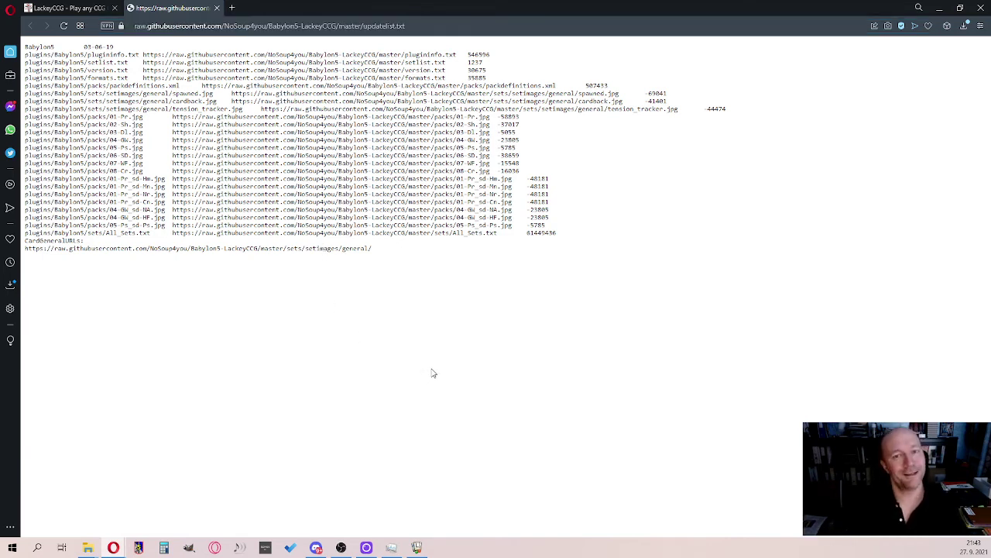